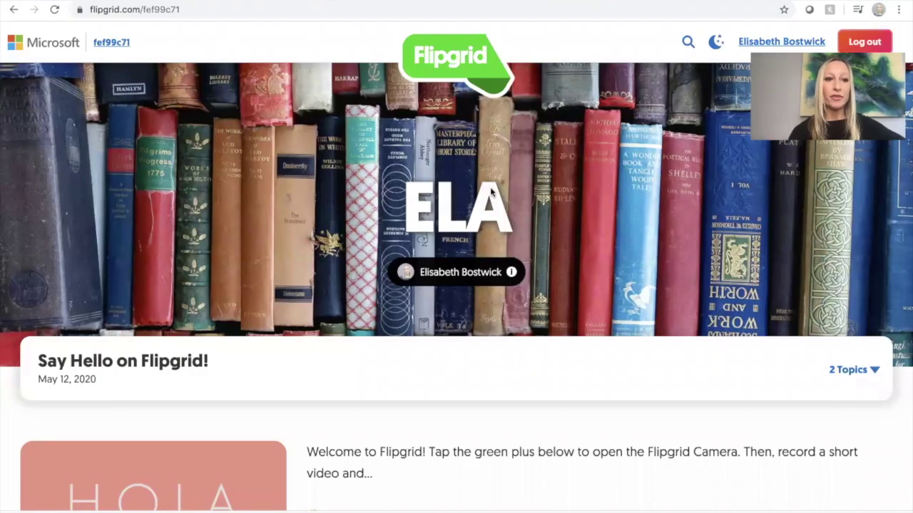
Scroll to the Say Hello on Flipgrid! prompt and open it in the Immersive Reader.
scroll(490, 189, "down", 3)
scroll(490, 191, "down", 2)
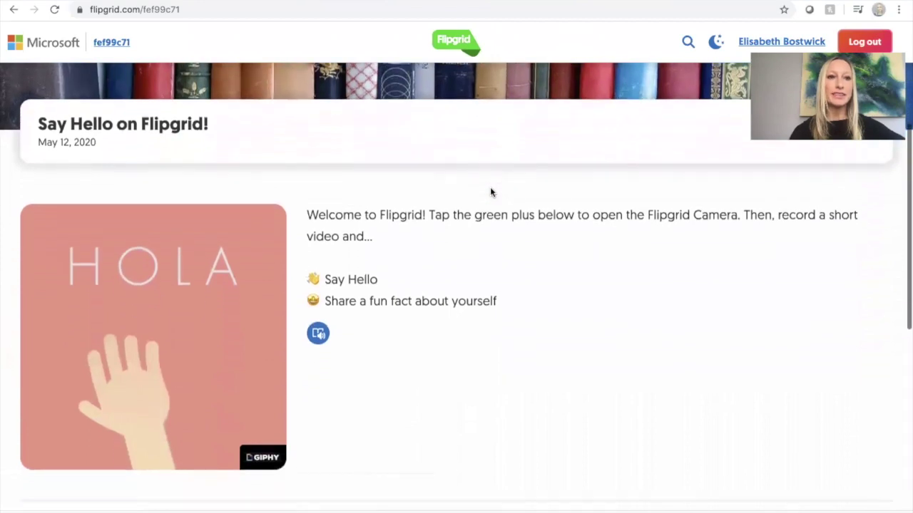
scroll(491, 191, "down", 1)
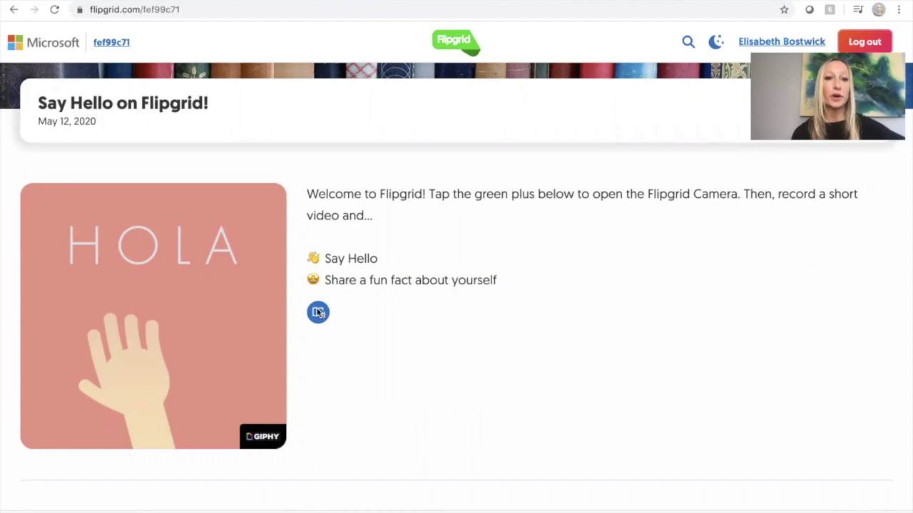
left_click(318, 312)
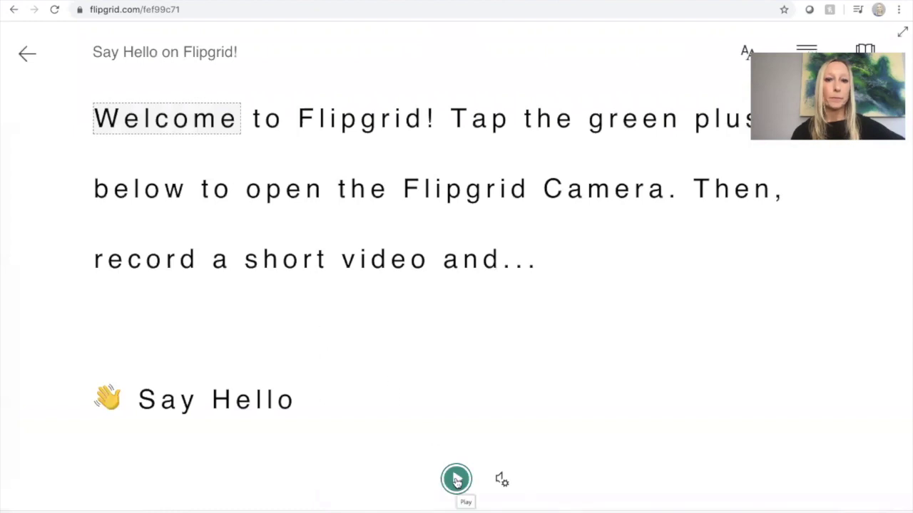
left_click(456, 480)
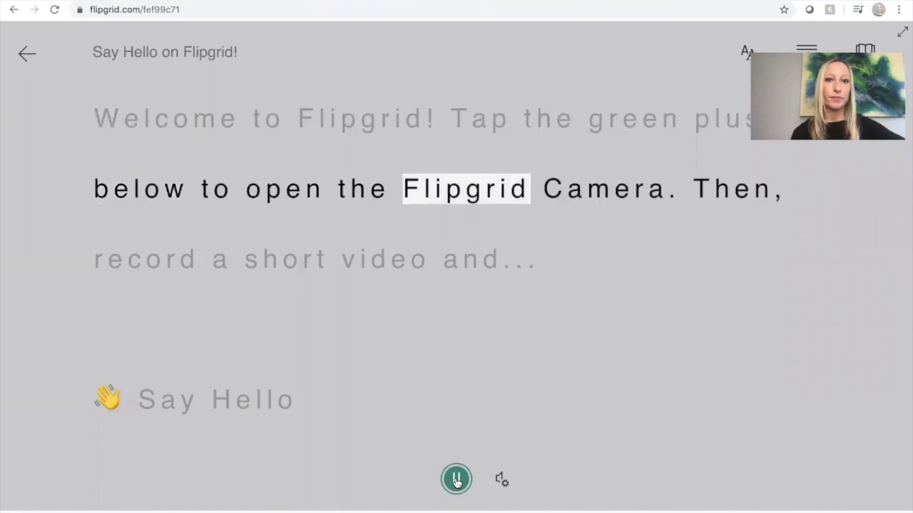
left_click(457, 479)
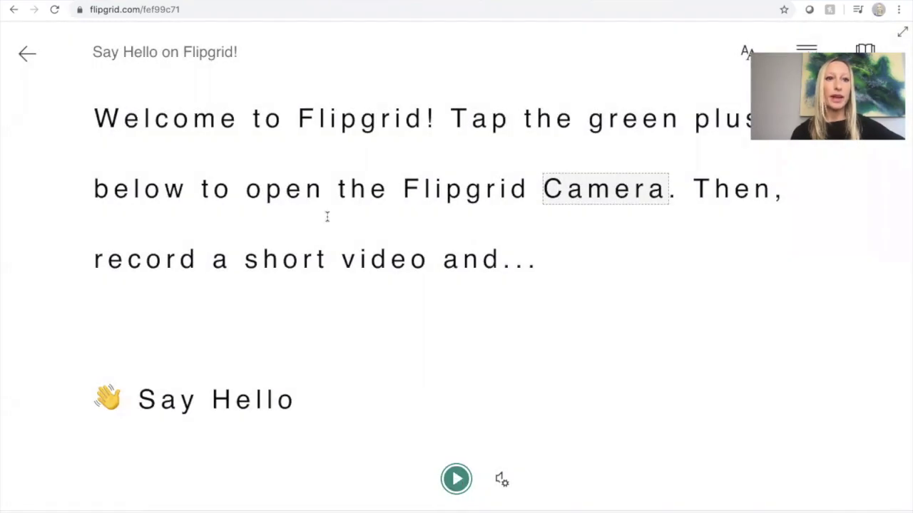
left_click(31, 54)
Scroll past the 1 Response section and start a new response with the green plus button.
scroll(449, 356, "down", 3)
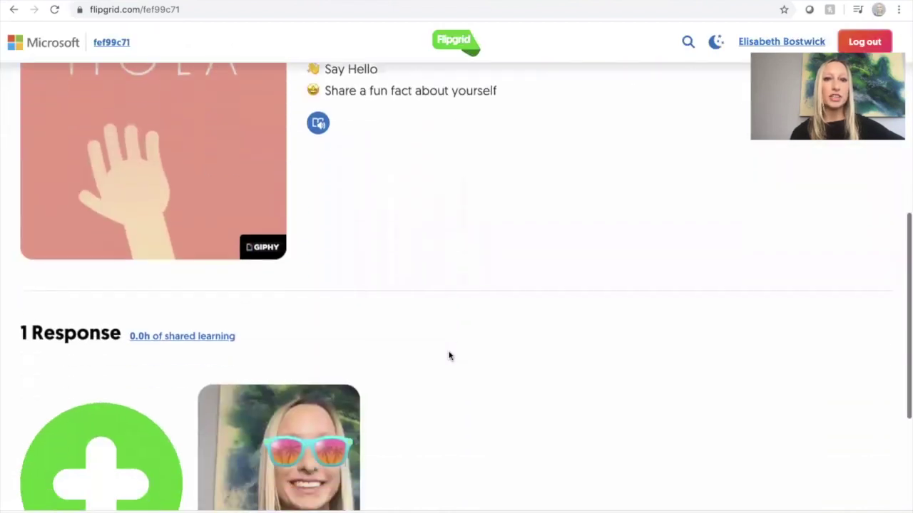
scroll(449, 356, "down", 2)
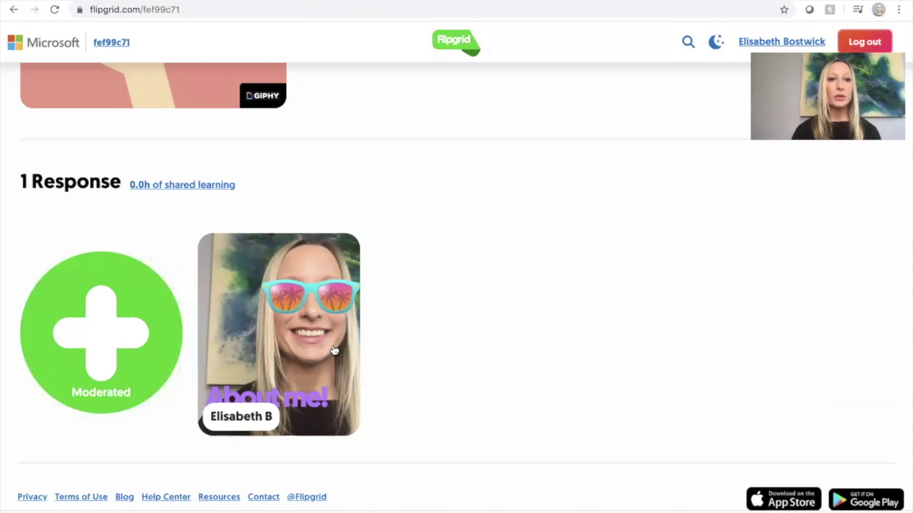
scroll(333, 349, "up", 4)
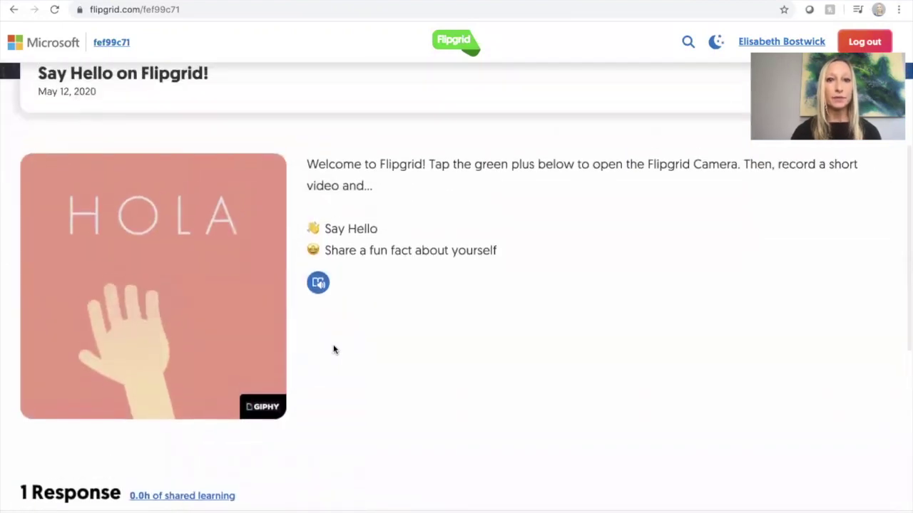
scroll(333, 349, "down", 5)
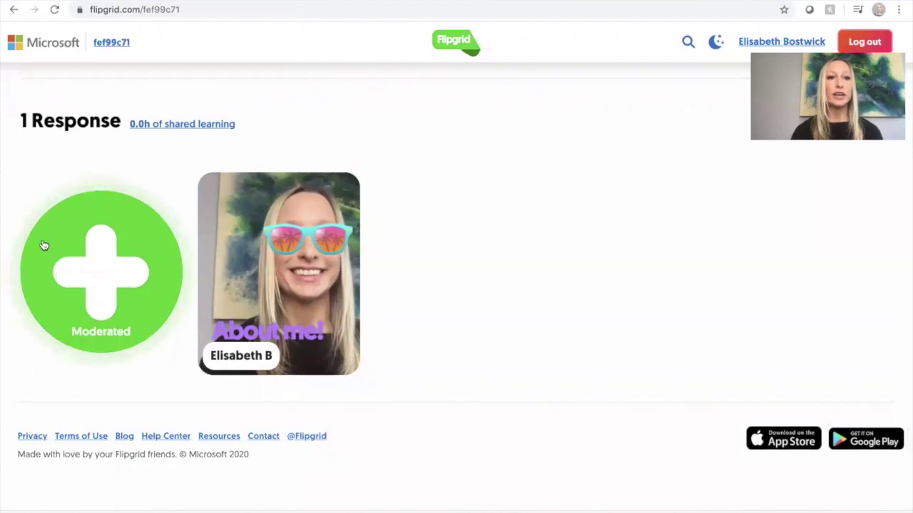
left_click(99, 278)
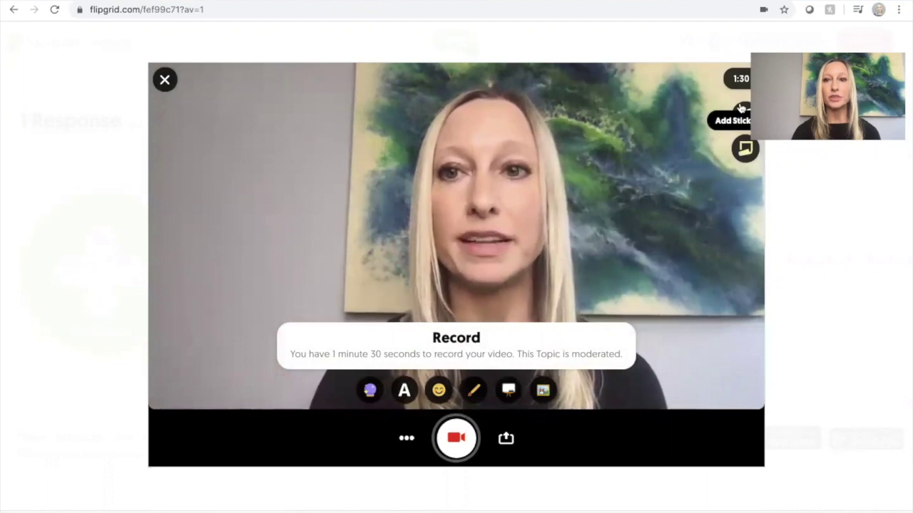
Show the Say Hello topic card over the camera and pin it to the top-left.
left_click(742, 110)
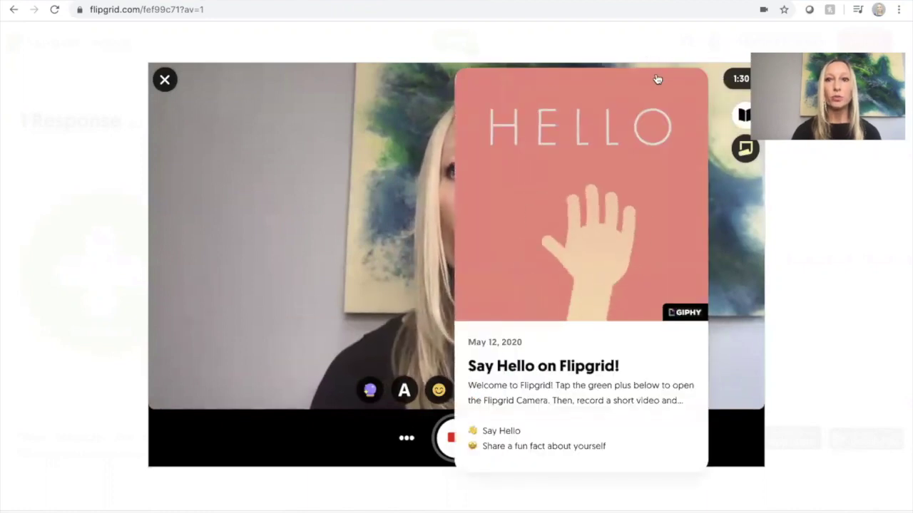
left_click_drag(657, 79, 255, 21)
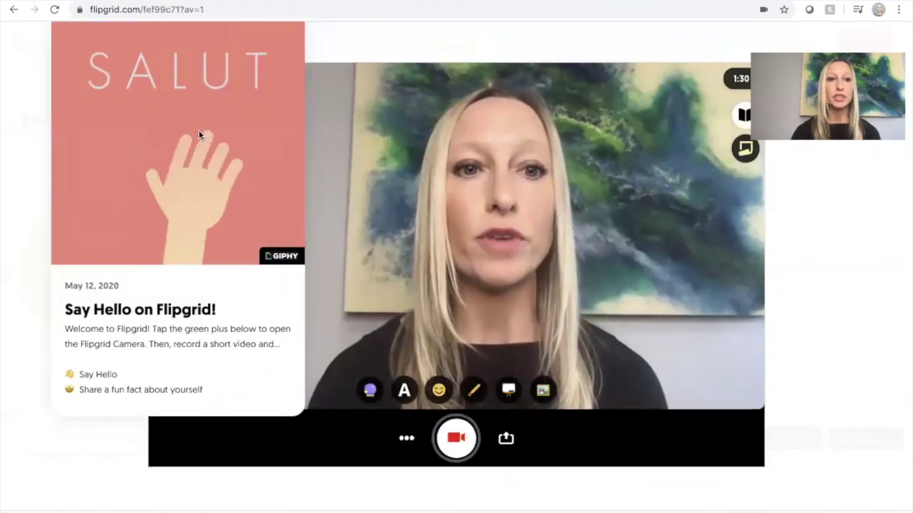
left_click_drag(192, 116, 181, 94)
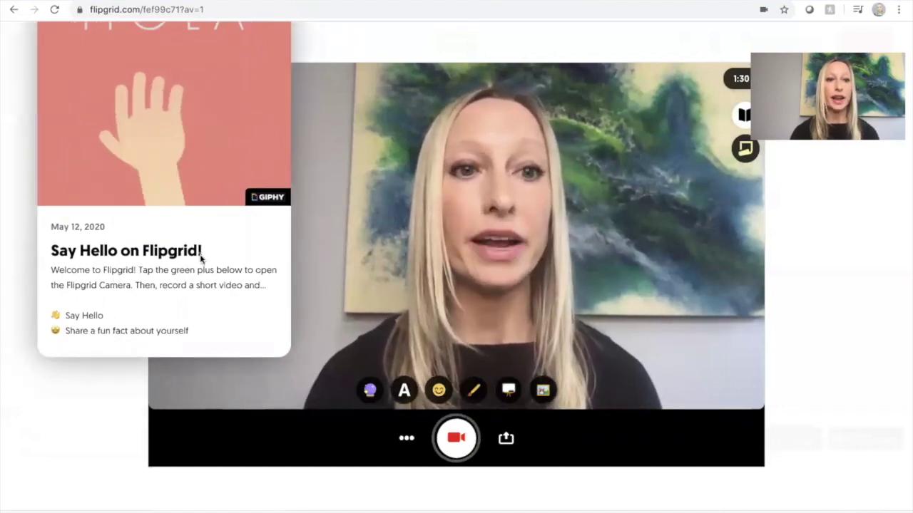
Add a two-line sticky note 'Hello! / I love traveling and reading!' at the top-left and hide the topic card.
left_click(744, 151)
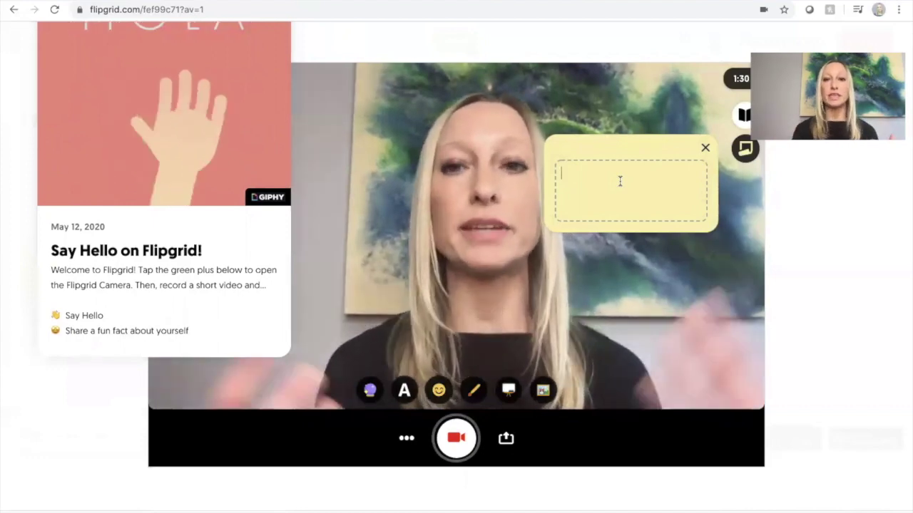
type("H")
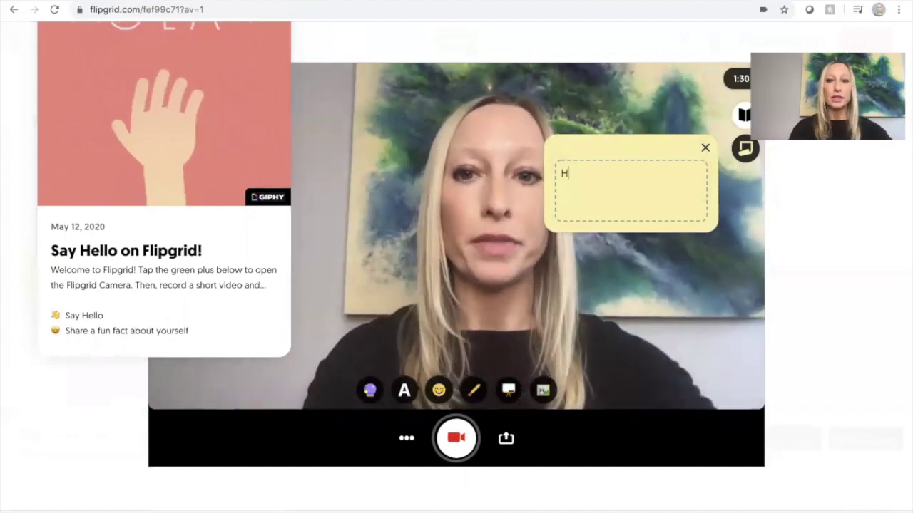
type("ello!")
key("Return")
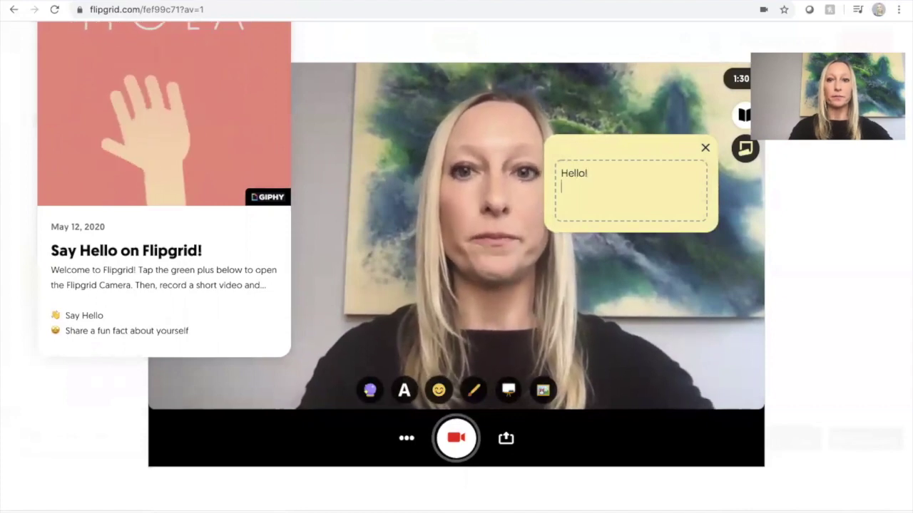
type("I love tra")
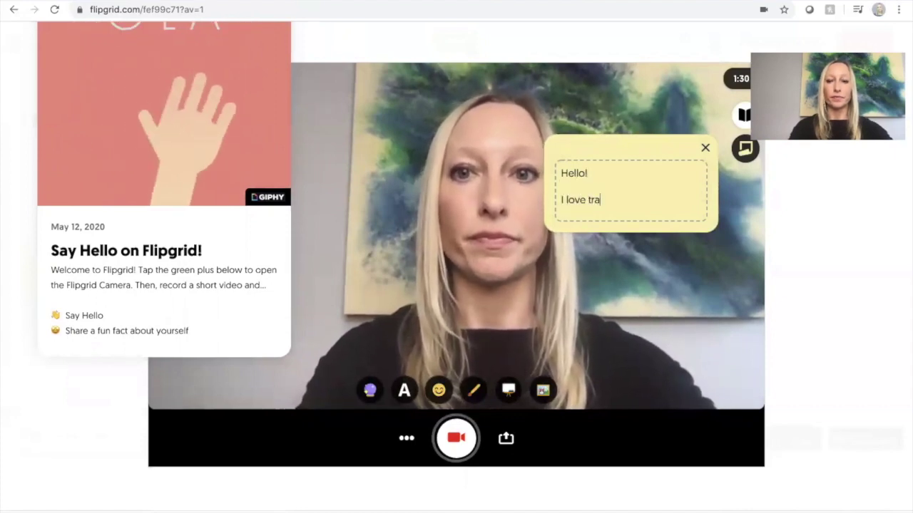
type("veling and readin")
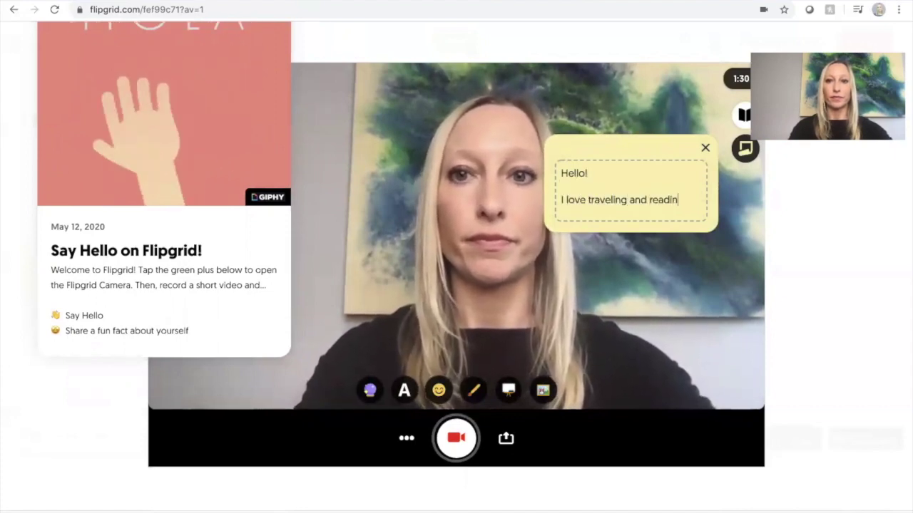
type("g!")
left_click_drag(619, 147, 198, 382)
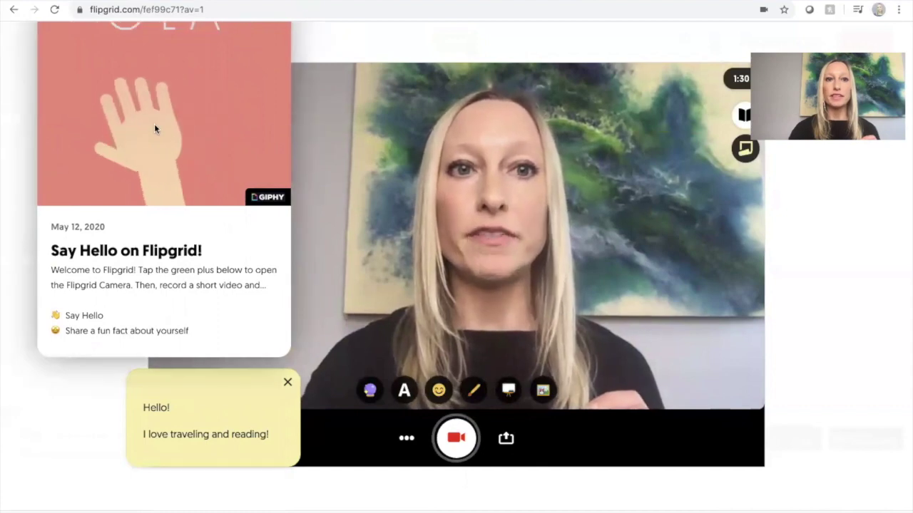
left_click(740, 114)
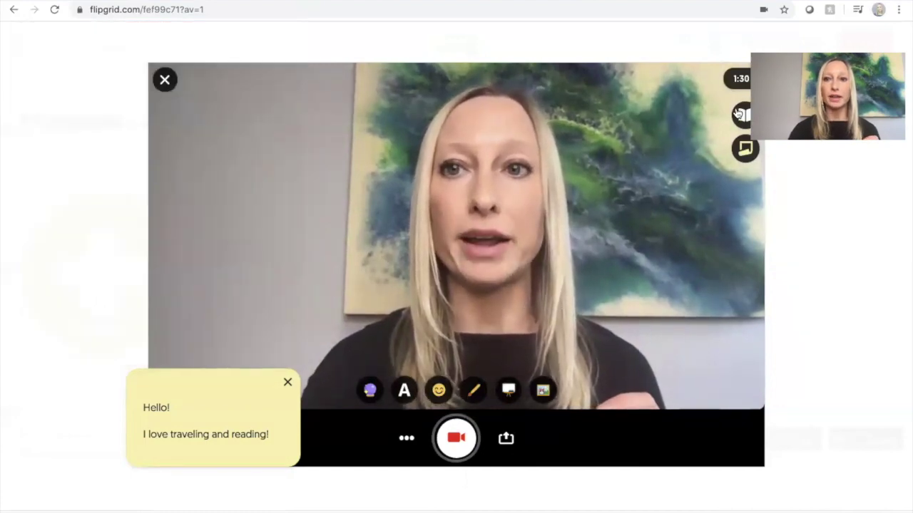
left_click_drag(236, 379, 253, 89)
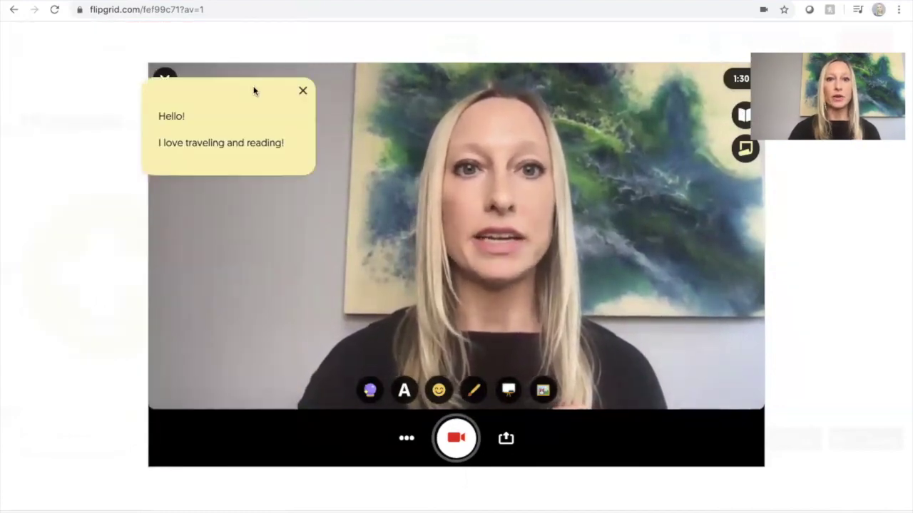
Delete the extra empty sticky notes that were added by mistake.
left_click(745, 148)
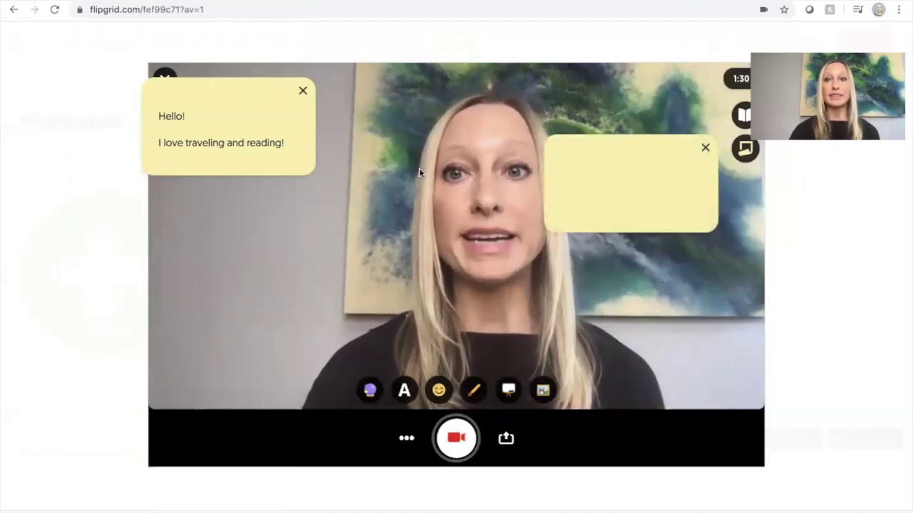
left_click(646, 163)
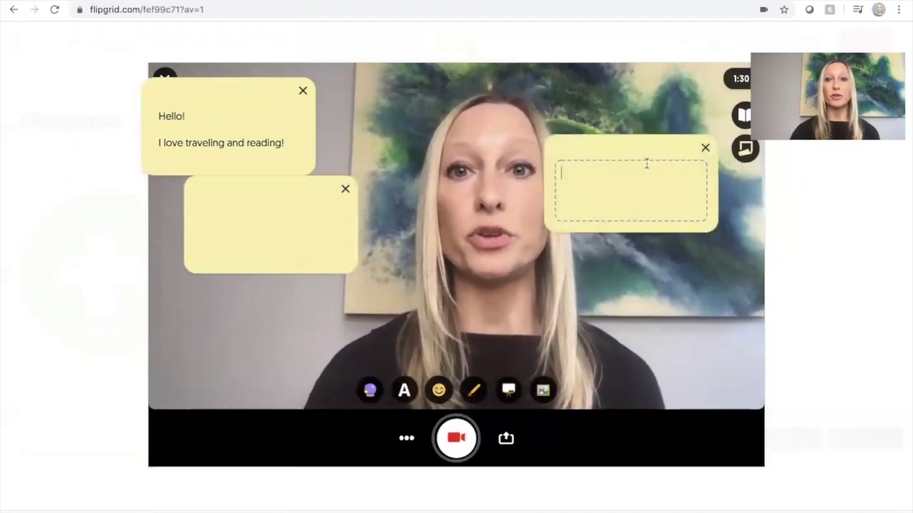
left_click_drag(646, 163, 252, 322)
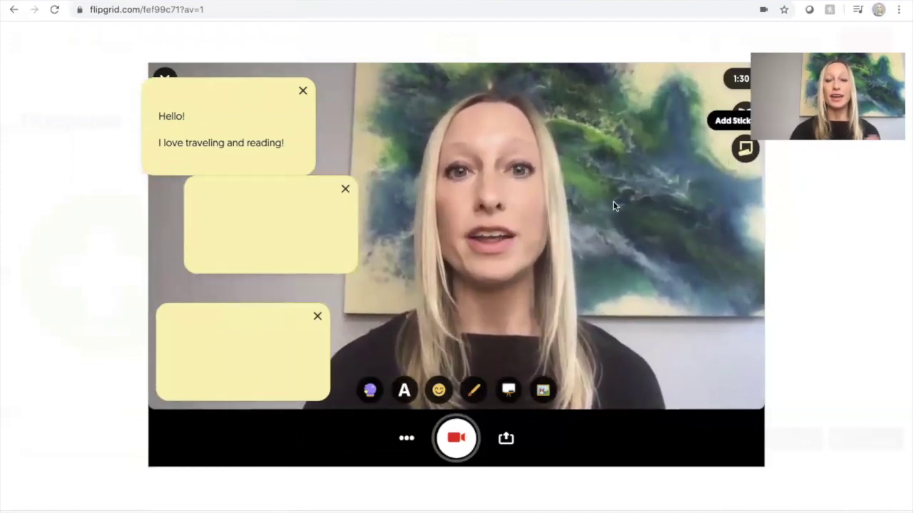
left_click(317, 317)
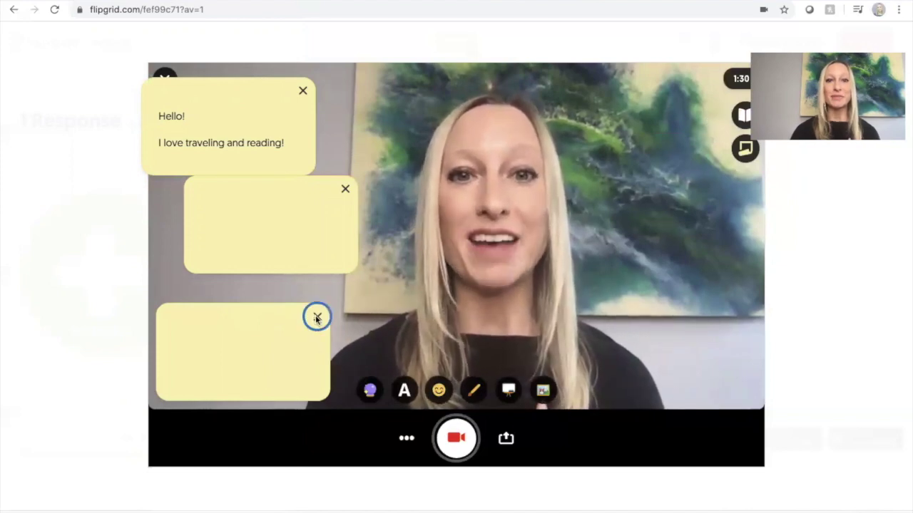
left_click(345, 189)
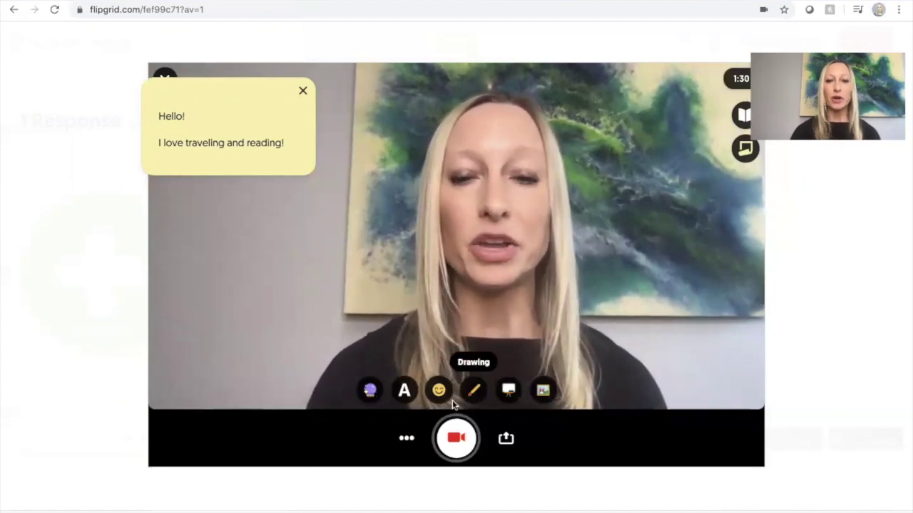
Preview the Pixelate, Black & White, Warm and Cool camera filters.
left_click(370, 392)
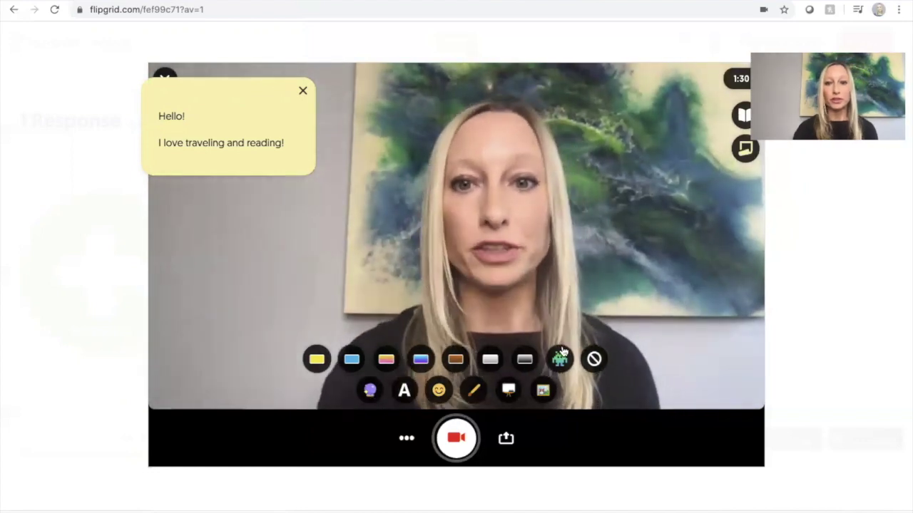
left_click(560, 357)
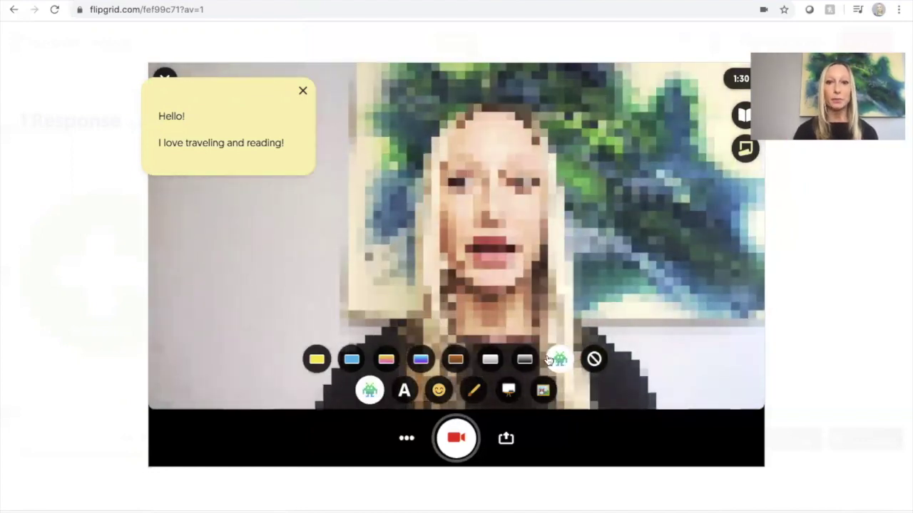
left_click(525, 359)
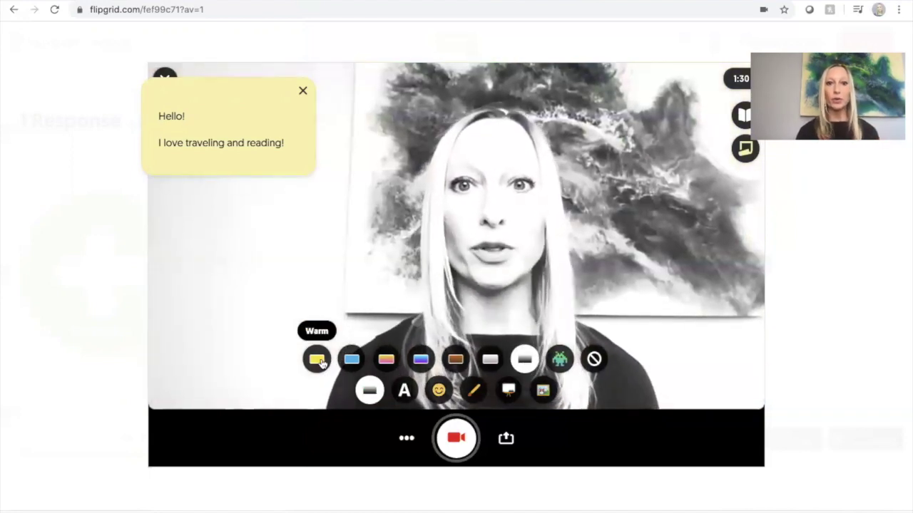
left_click(318, 361)
left_click(355, 361)
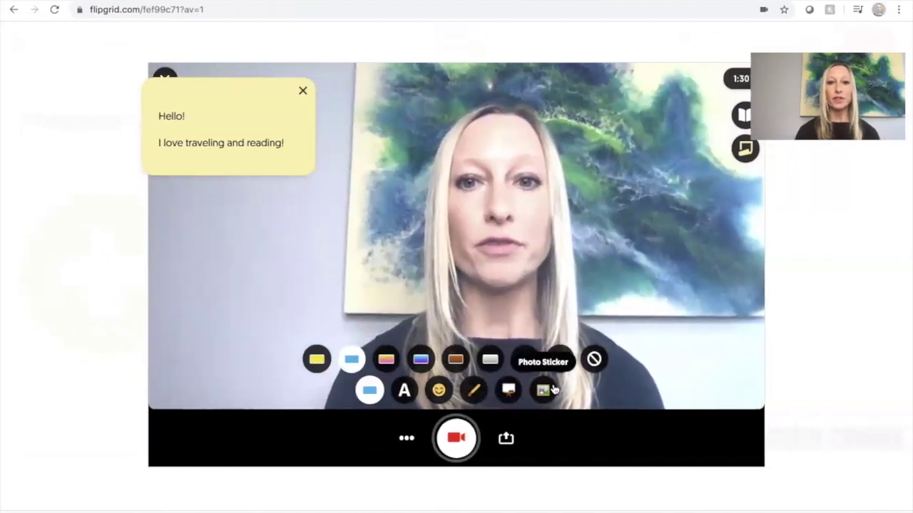
Clear the camera filter, then bring up the text styles and the emoji sticker picker.
left_click(593, 360)
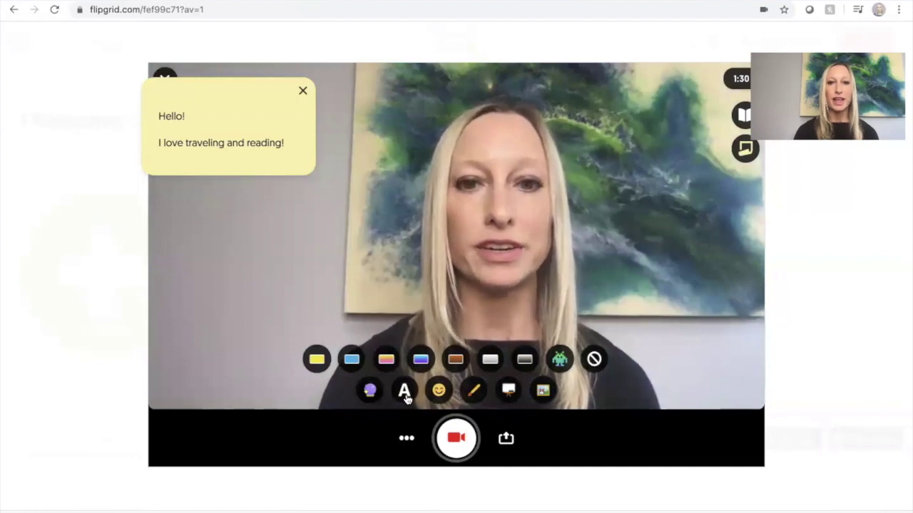
left_click(404, 392)
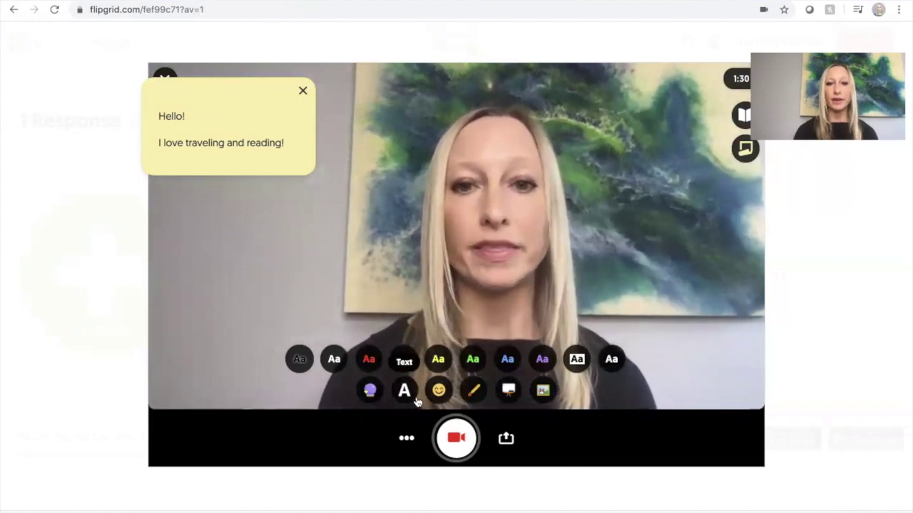
left_click(439, 390)
scroll(433, 385, "down", 1)
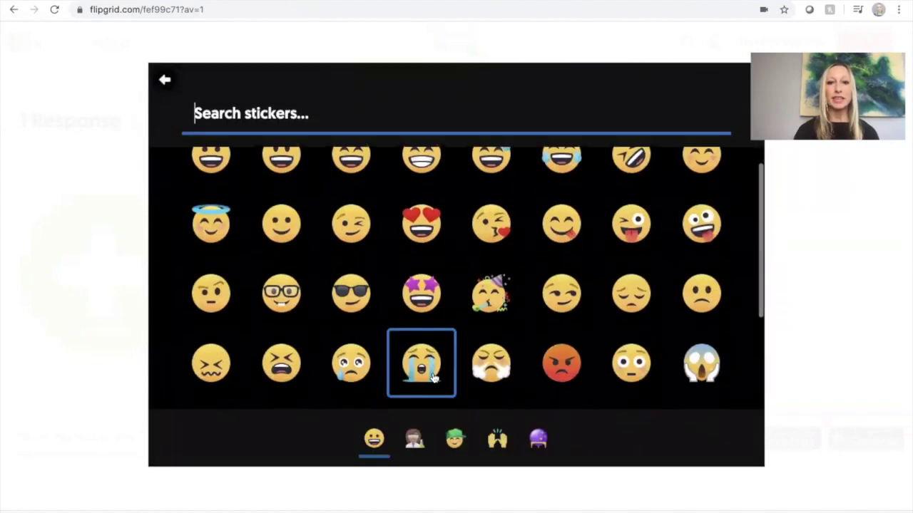
scroll(433, 378, "down", 10)
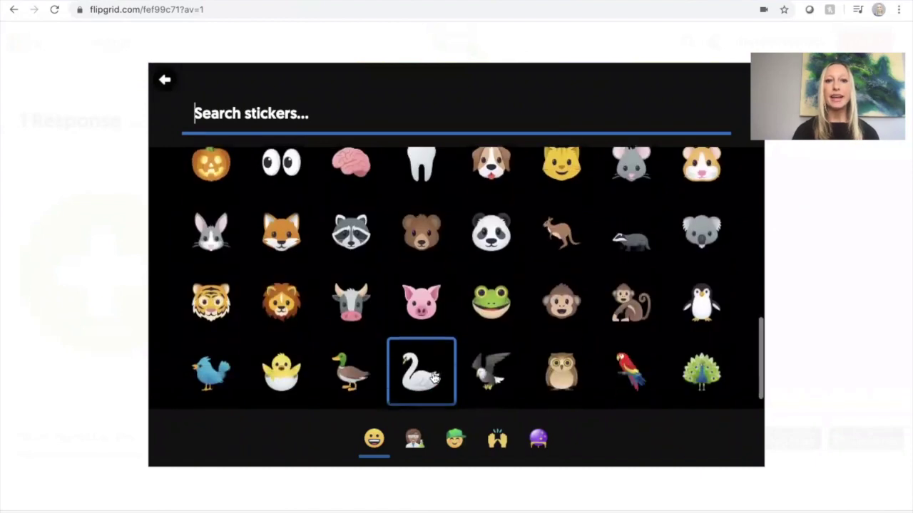
scroll(434, 378, "down", 5)
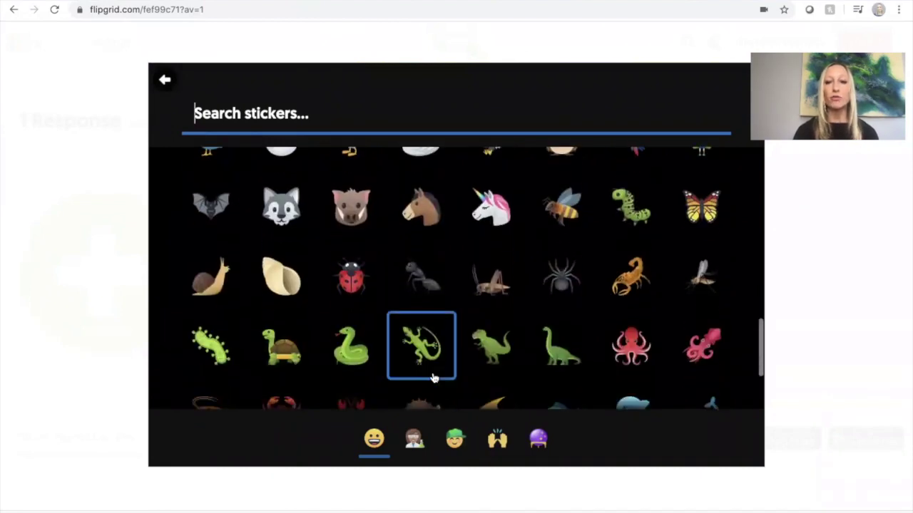
scroll(434, 378, "down", 5)
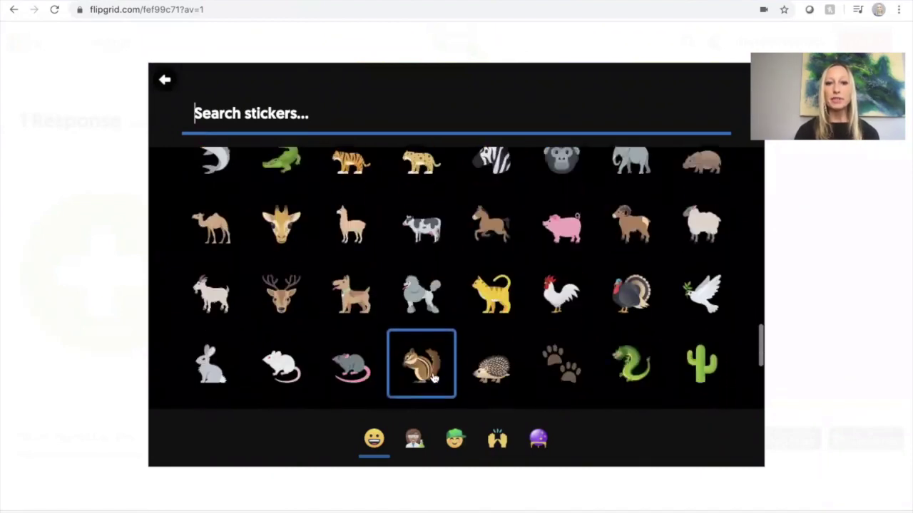
scroll(434, 377, "down", 5)
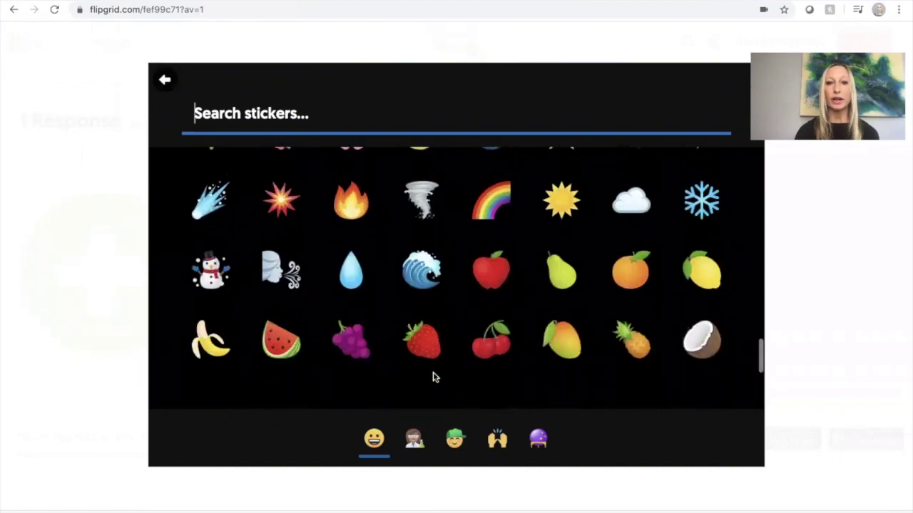
scroll(433, 378, "down", 1)
scroll(434, 378, "down", 8)
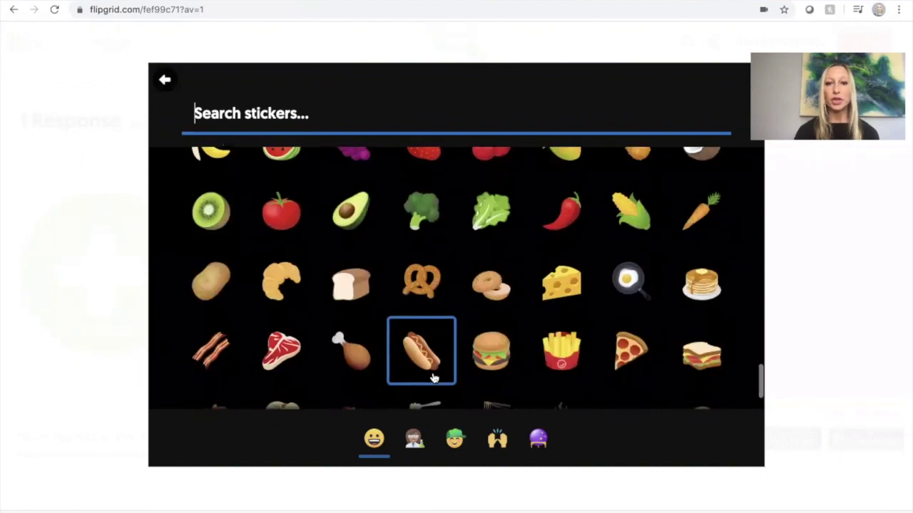
scroll(434, 377, "down", 6)
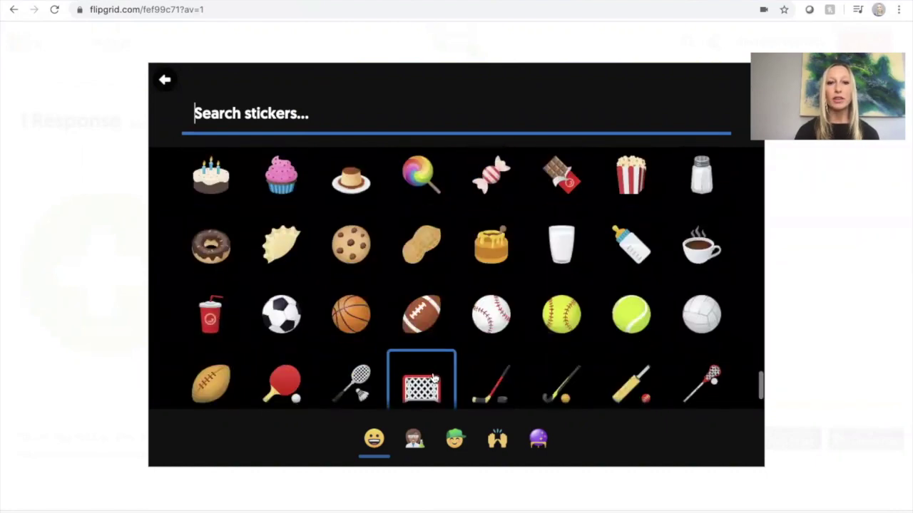
scroll(434, 378, "down", 2)
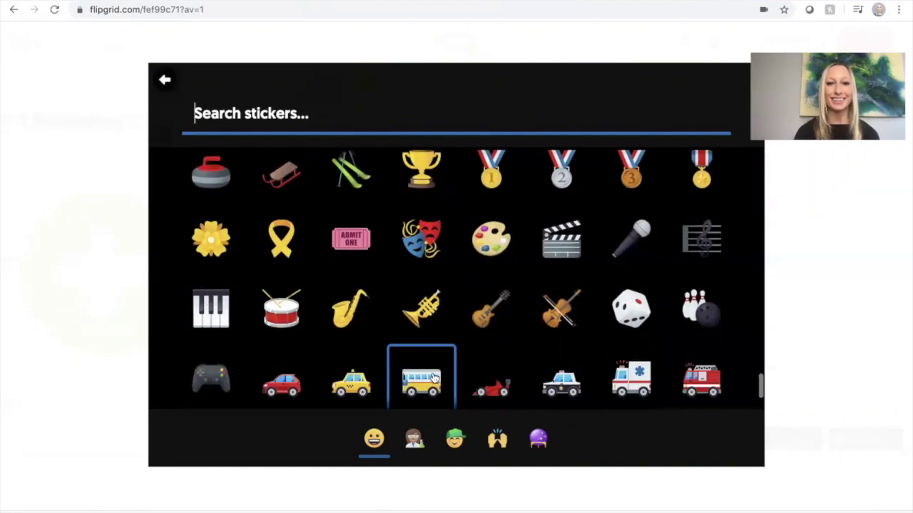
scroll(420, 382, "down", 1)
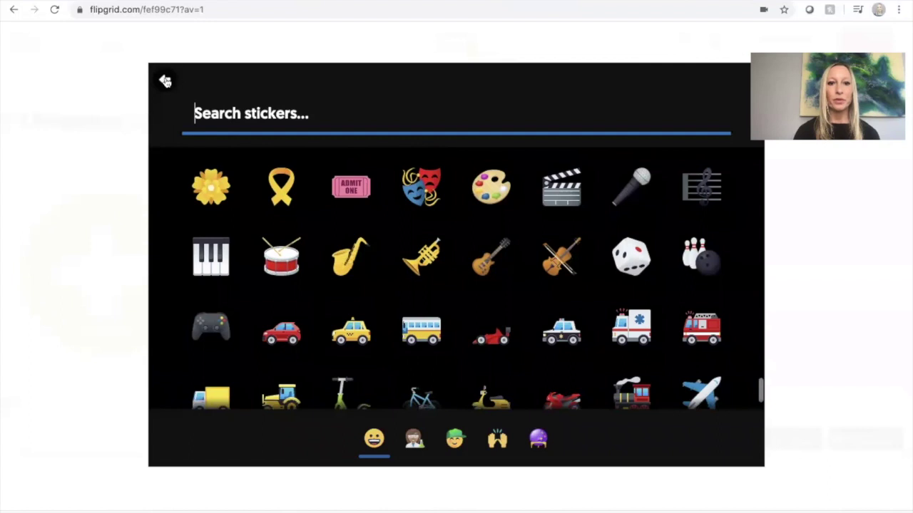
left_click(454, 442)
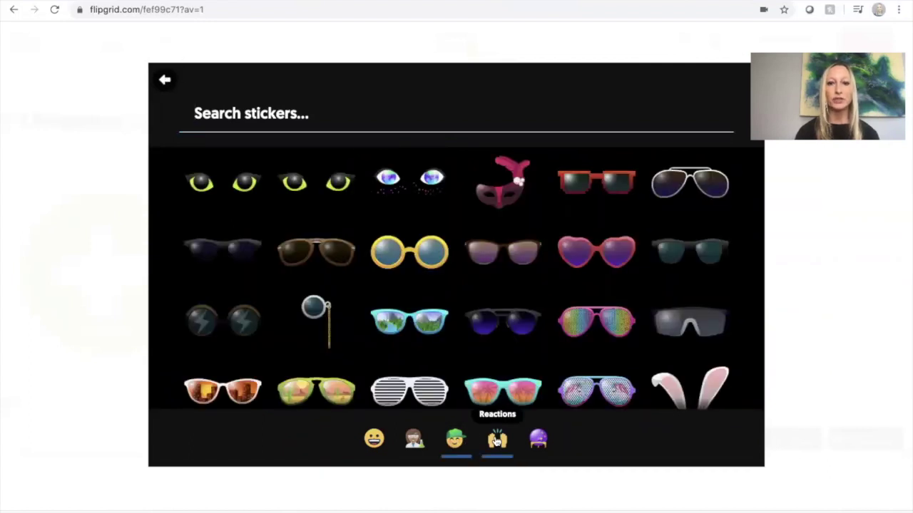
left_click(497, 441)
scroll(500, 321, "down", 5)
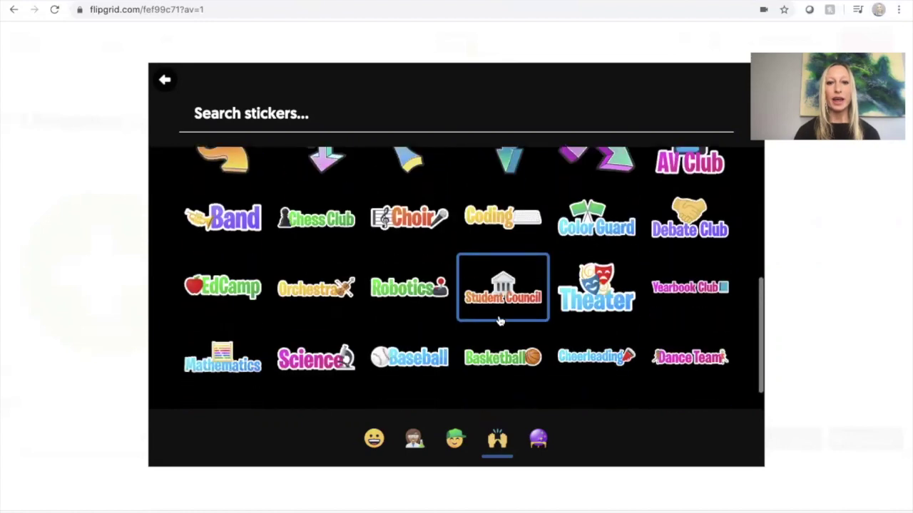
scroll(500, 320, "down", 1)
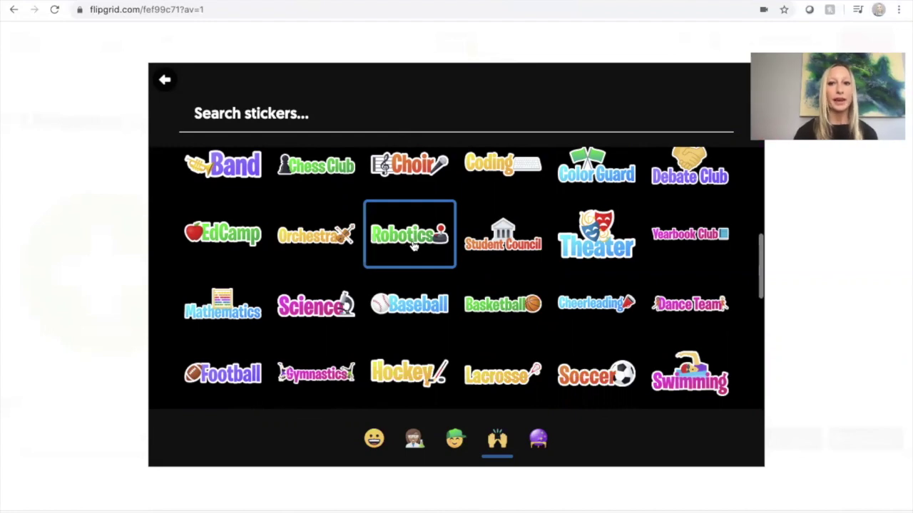
left_click(164, 79)
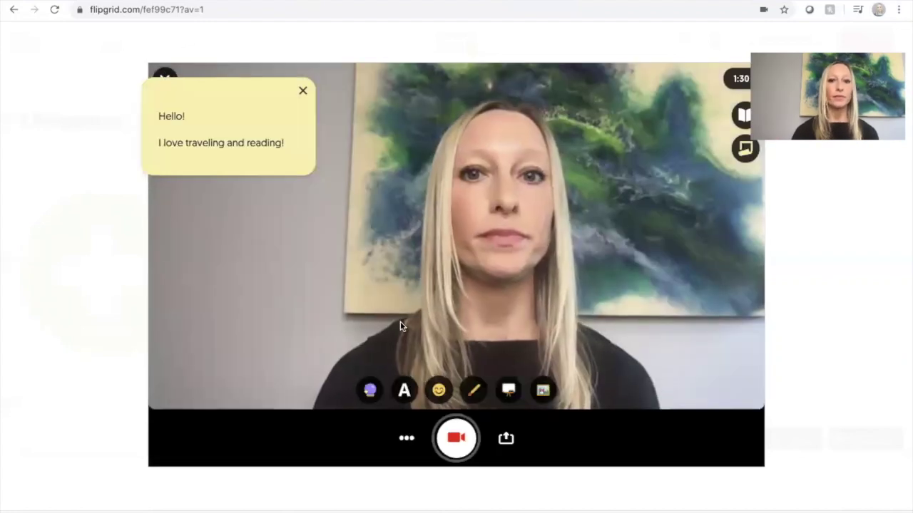
Handwrite a blue 'Hi' with a circle around it, then undo both drawings.
left_click(476, 392)
left_click_drag(512, 363, 418, 364)
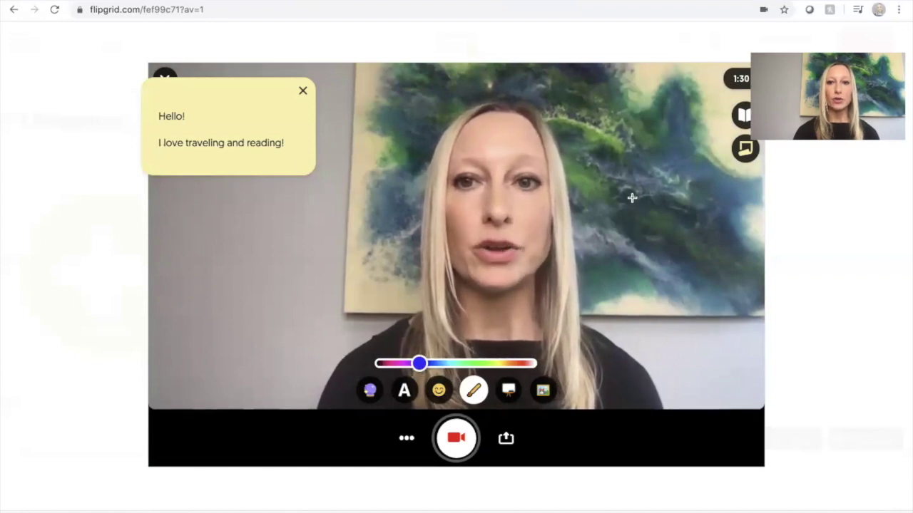
left_click_drag(631, 198, 632, 241)
mouse_move(644, 207)
left_mouse_down()
mouse_move(643, 241)
mouse_move(642, 227)
mouse_move(653, 242)
left_mouse_up()
left_click(654, 216)
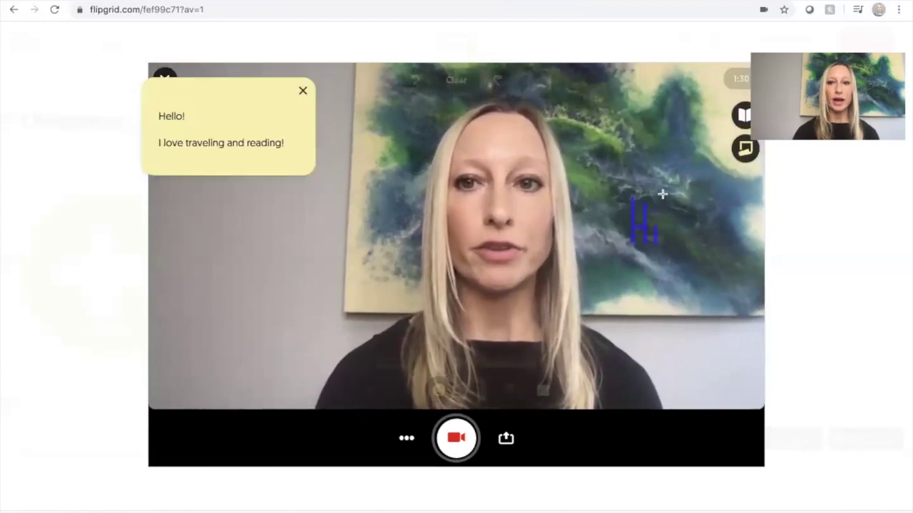
left_click_drag(617, 259, 622, 175)
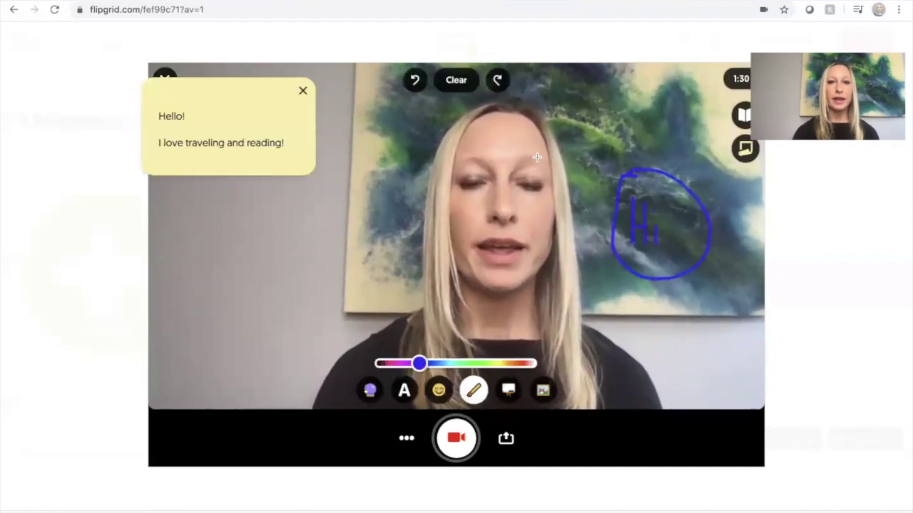
left_click(414, 81)
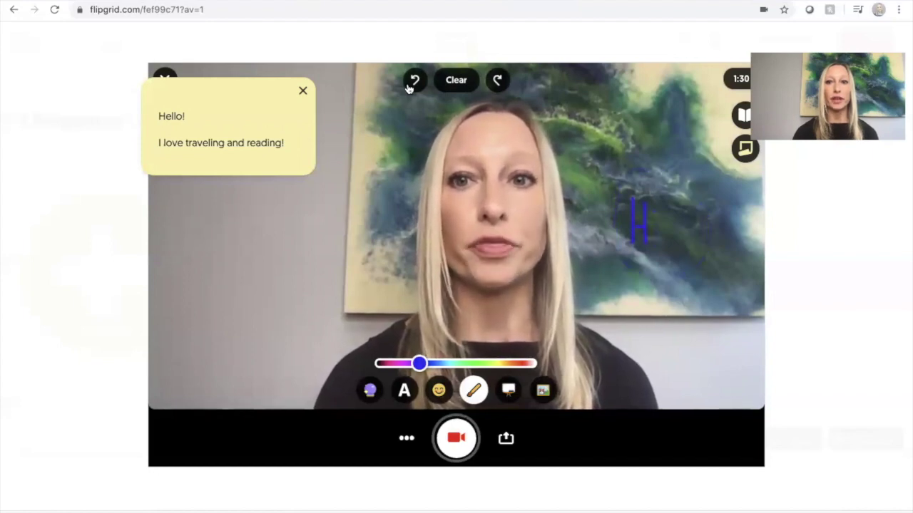
left_click(412, 82)
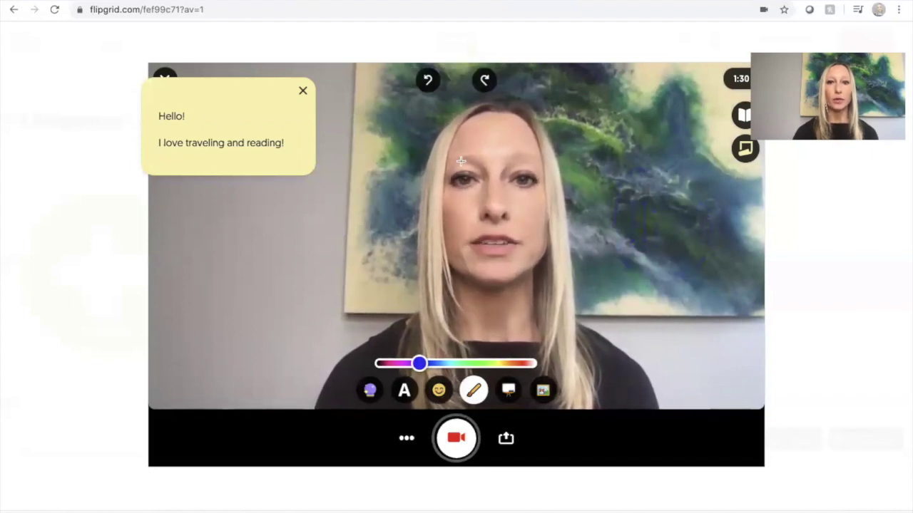
Try the blackboard background, then switch the canvas to a whiteboard.
left_click(510, 391)
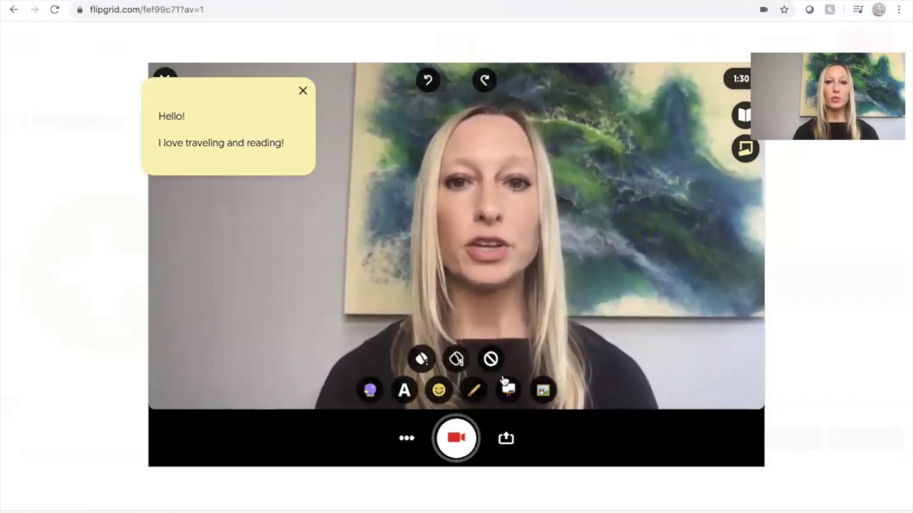
left_click(457, 360)
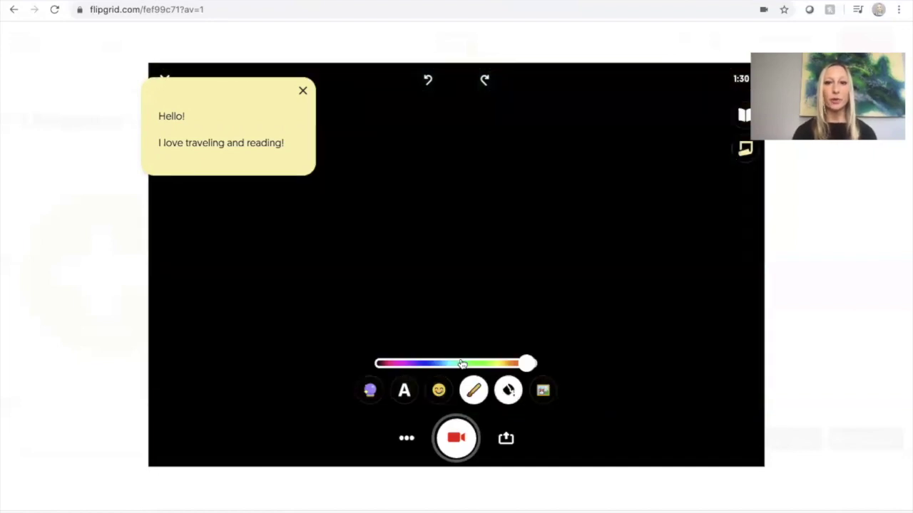
left_click(509, 392)
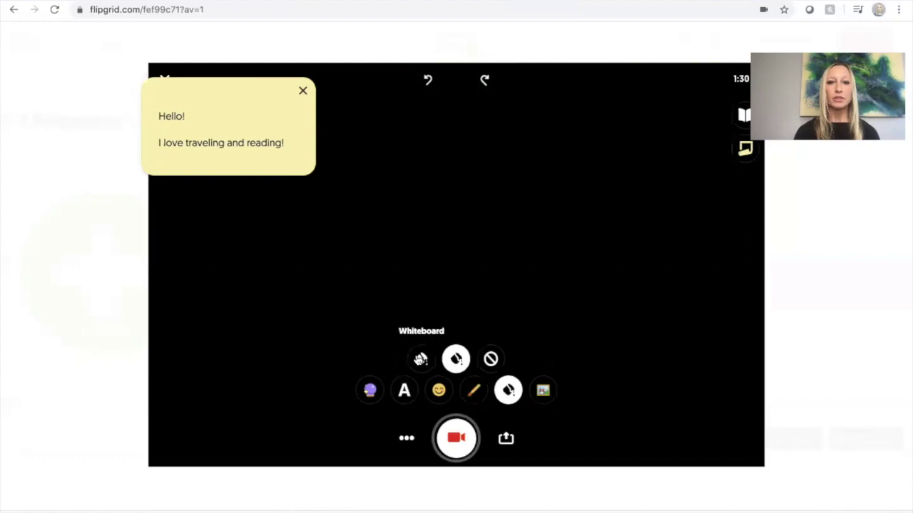
left_click(418, 359)
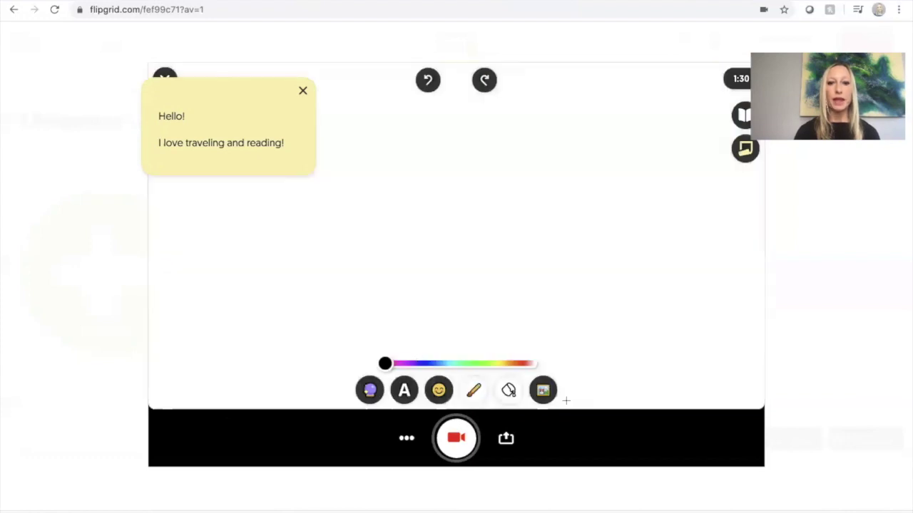
Add 'Because of Winn Dixie.jpg' as a custom sticker and move it to the right.
left_click(543, 391)
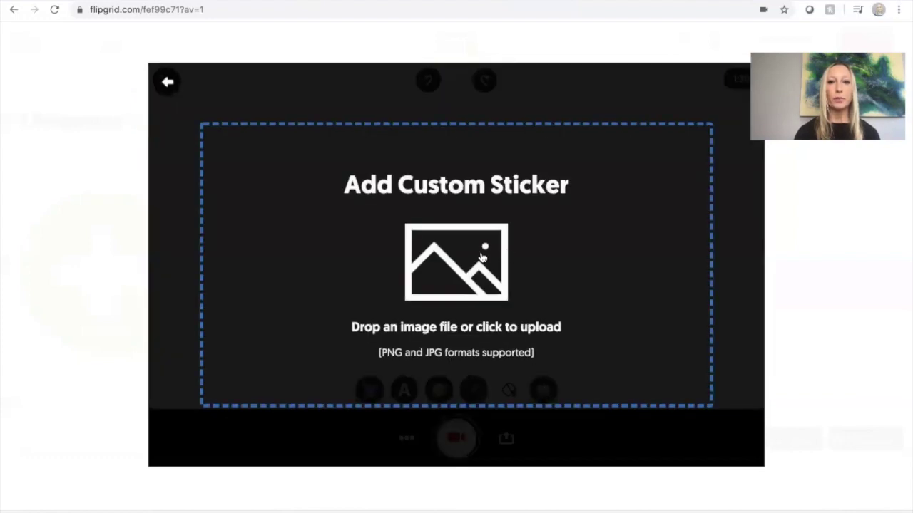
left_click(482, 256)
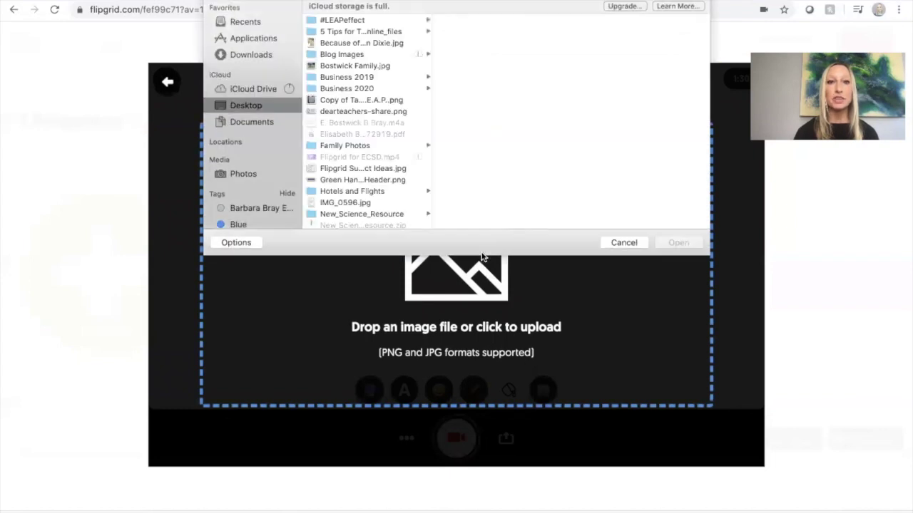
left_click(367, 44)
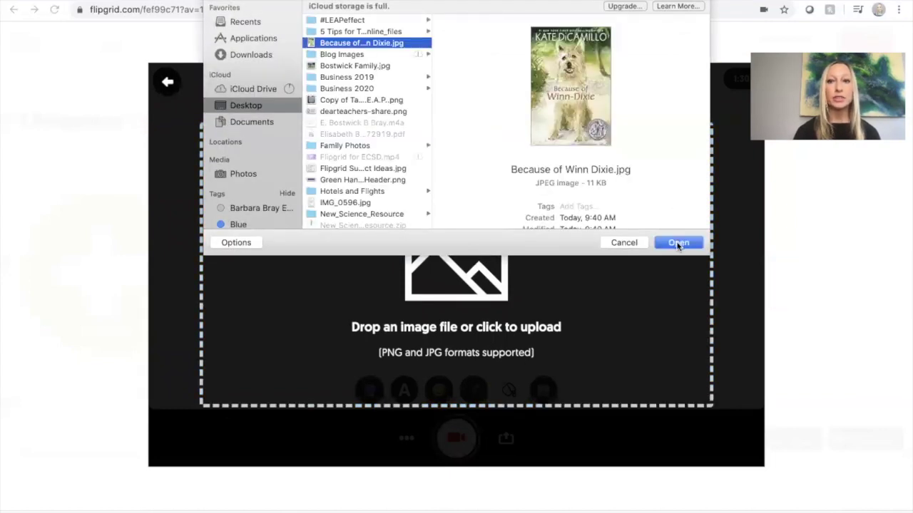
left_click(678, 243)
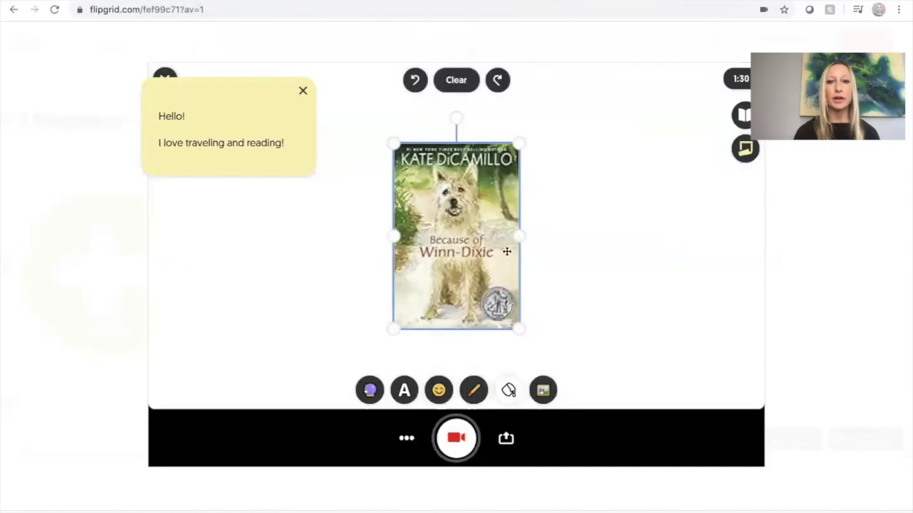
left_click_drag(506, 251, 671, 286)
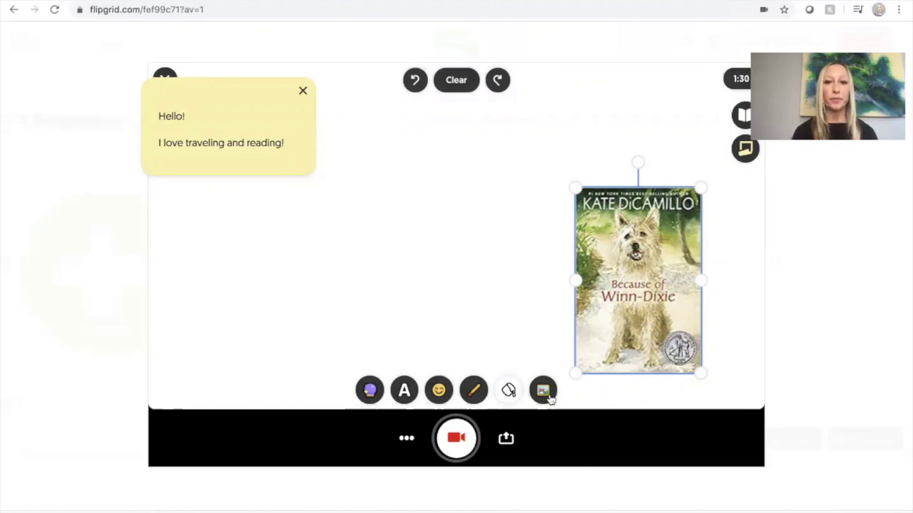
Clear the board to reveal the camera and delete the Winn-Dixie cover sticker.
left_click(508, 390)
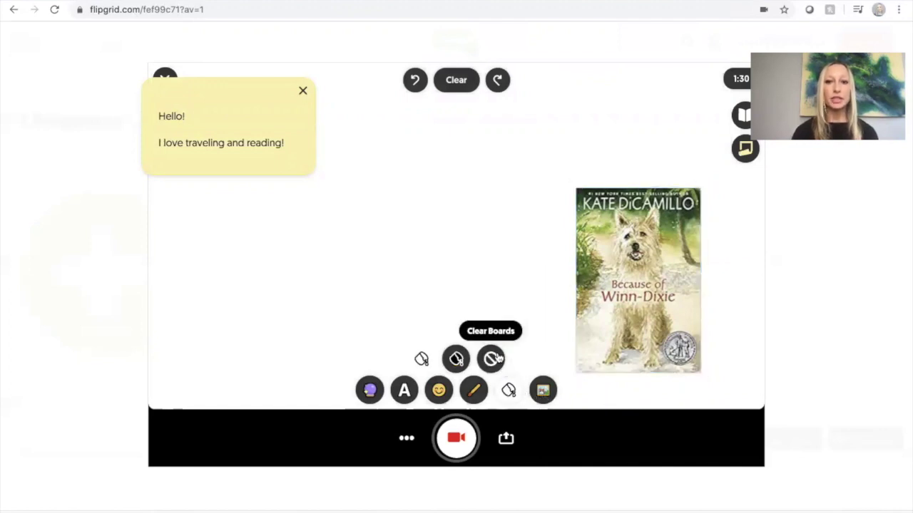
left_click(493, 358)
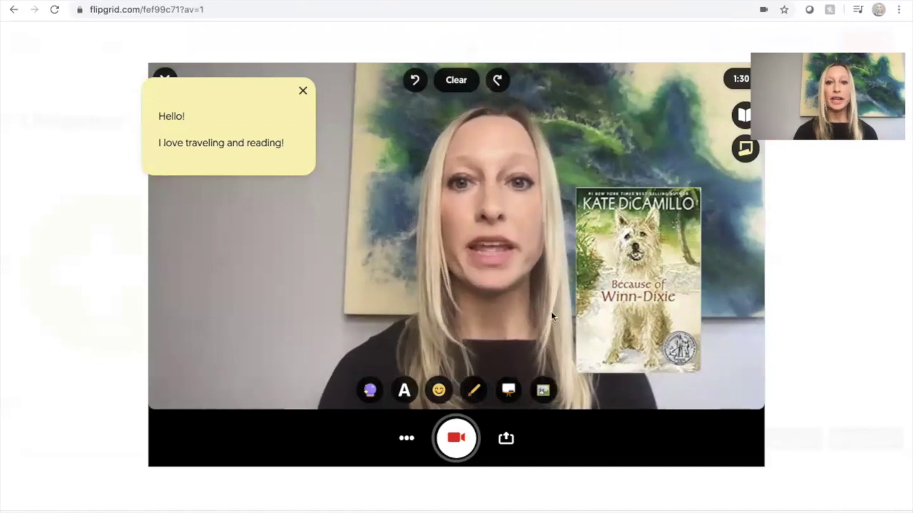
left_click(592, 314)
left_click_drag(591, 313, 626, 314)
left_click(651, 145)
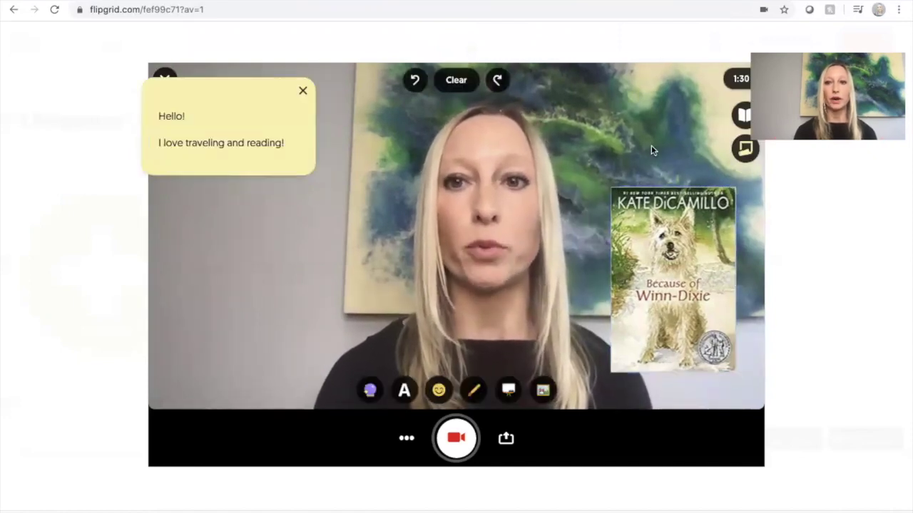
left_click(644, 246)
key("Delete")
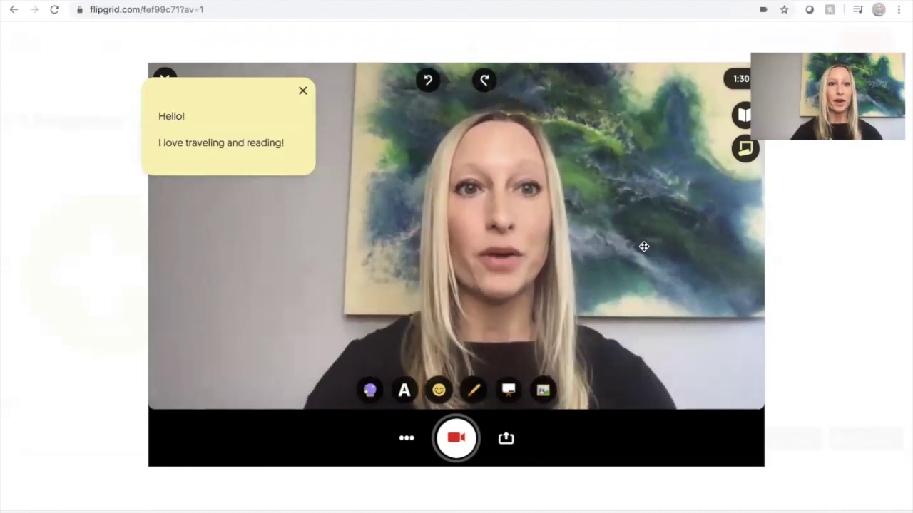
Add purple 'Hello!' text to the upper right of the camera view and start recording.
left_click(439, 392)
left_click(165, 85)
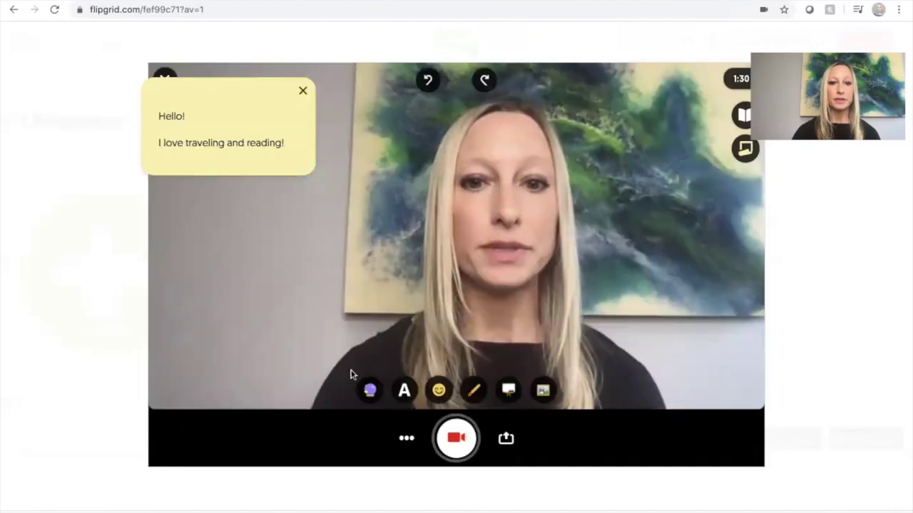
left_click(404, 390)
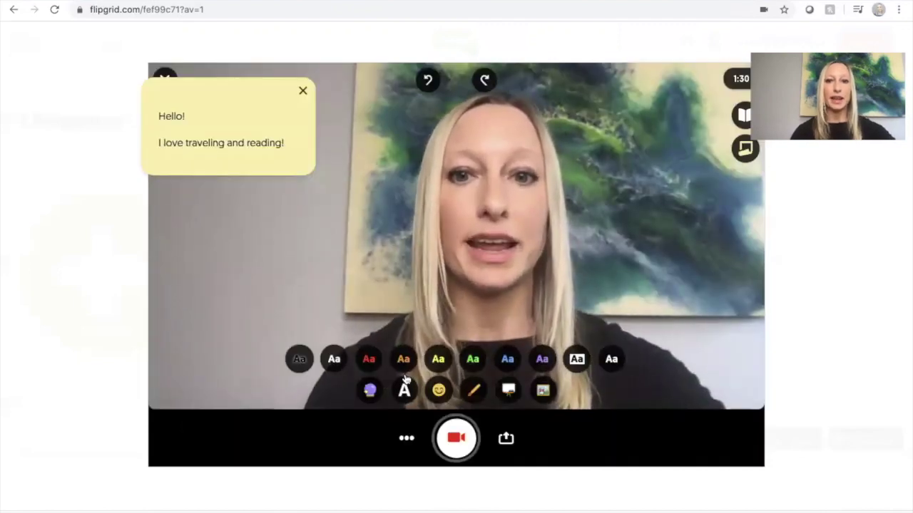
left_click(507, 358)
type("Hello!")
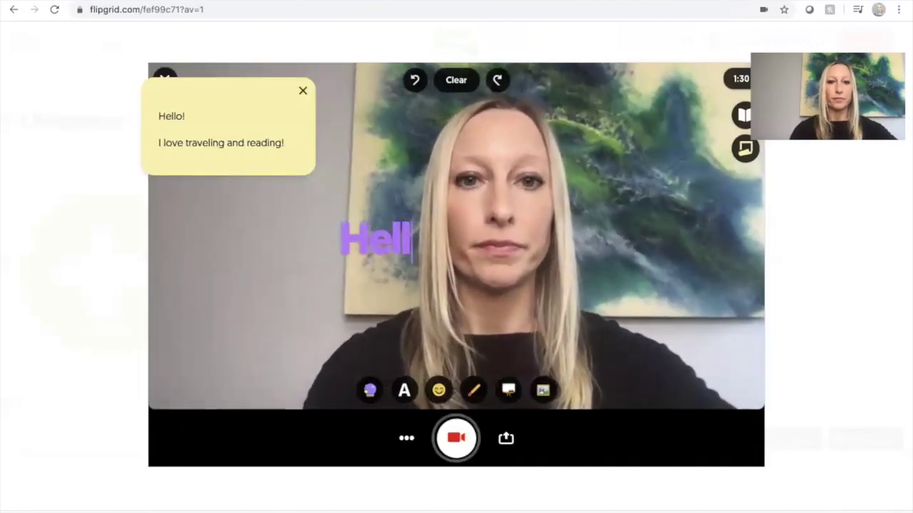
left_click_drag(391, 227, 646, 110)
left_click(625, 256)
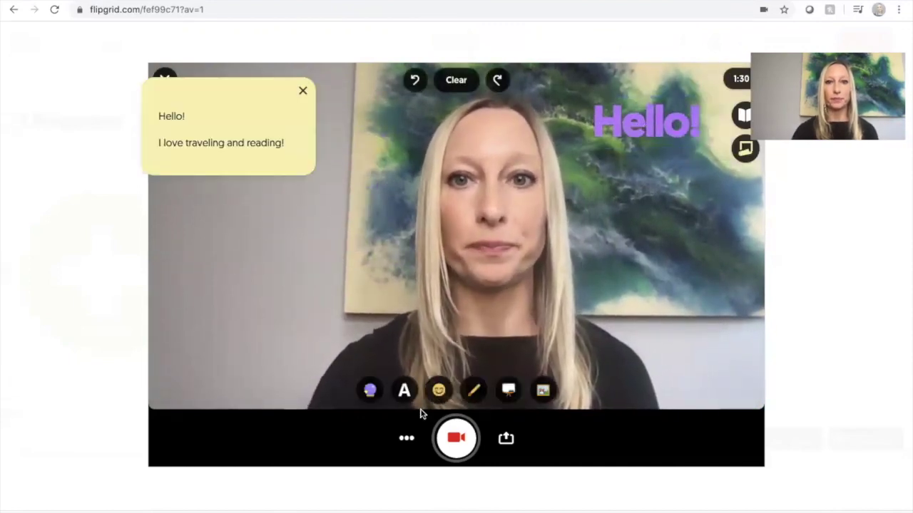
left_click(462, 440)
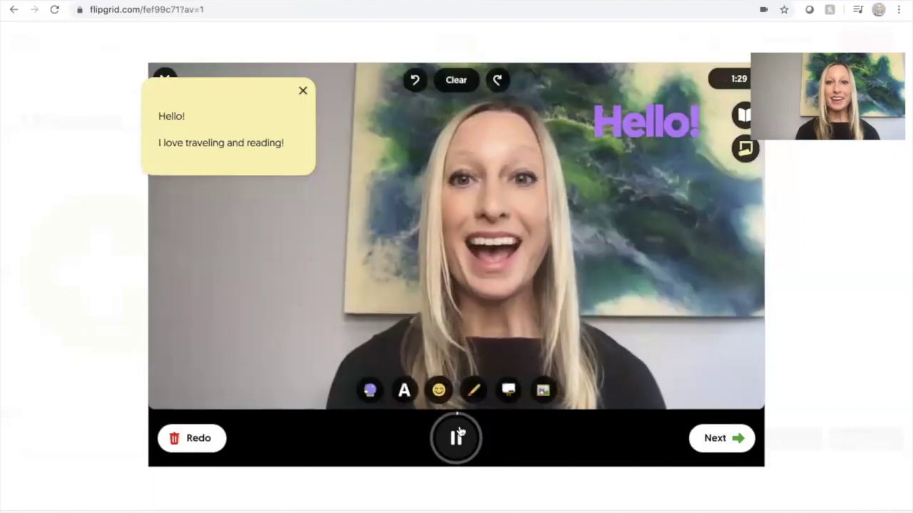
Pause the recording after speaking and move on to review the clip.
left_click(460, 431)
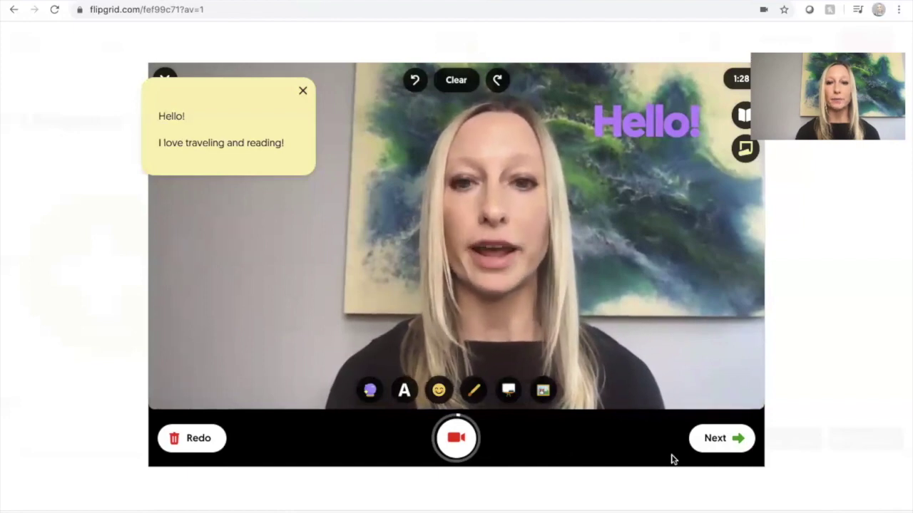
left_click(735, 448)
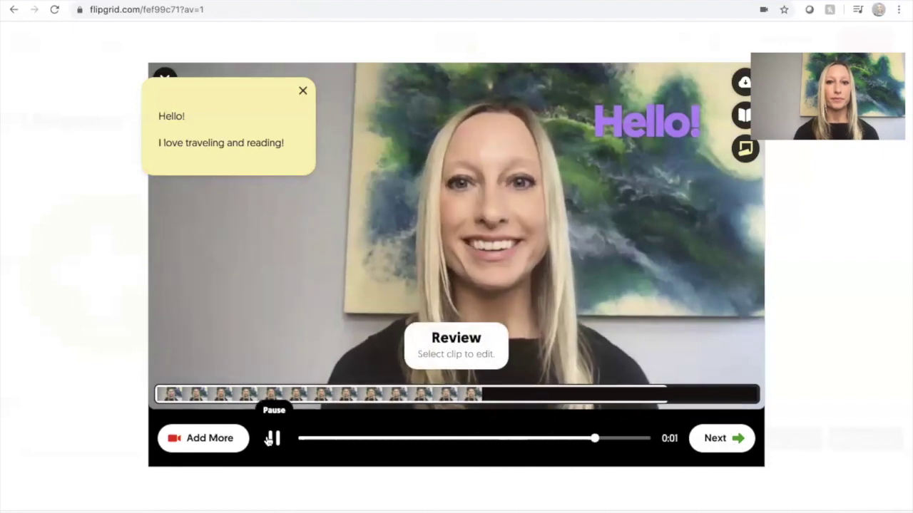
Trim the start off the recorded clip, confirm it, and return to recording with Add More.
left_click(166, 398)
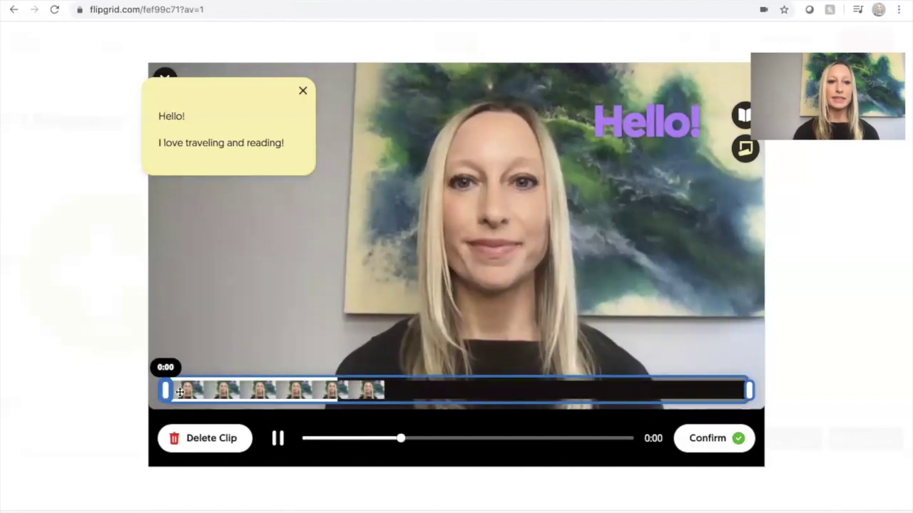
left_click_drag(165, 398, 219, 391)
left_click(281, 439)
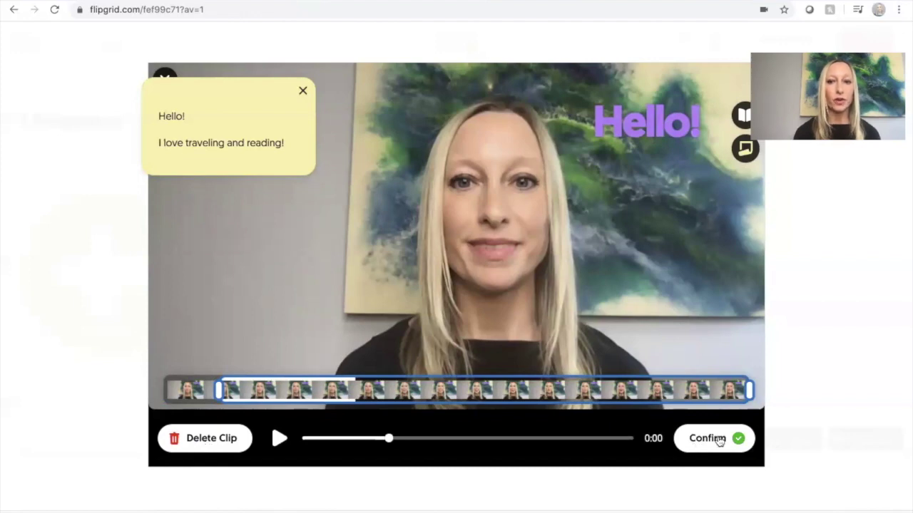
left_click(719, 441)
left_click(278, 440)
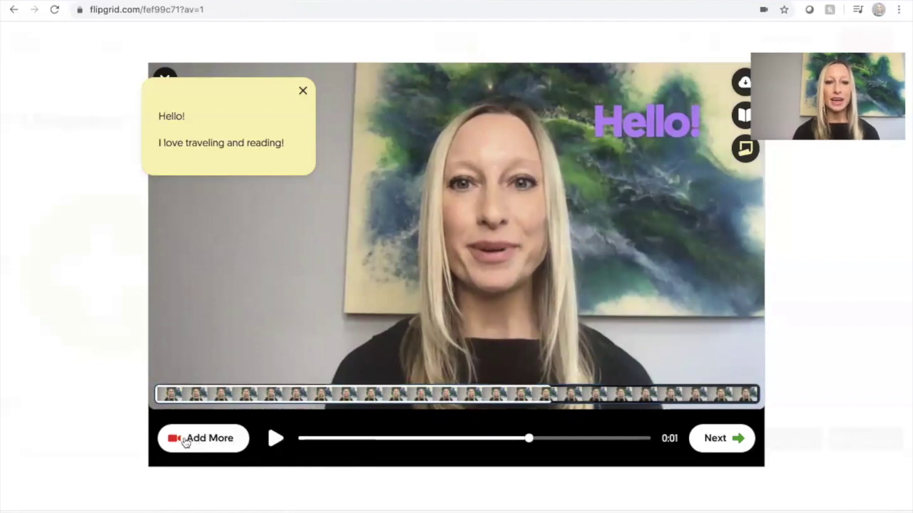
left_click(207, 438)
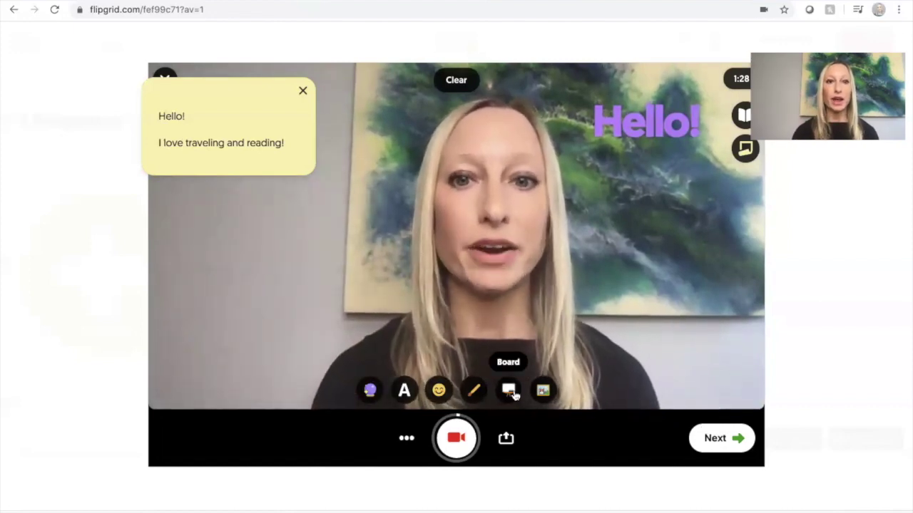
Switch to a whiteboard and add the Because of Winn-Dixie cover as a sticker below Hello!
mouse_move(473, 390)
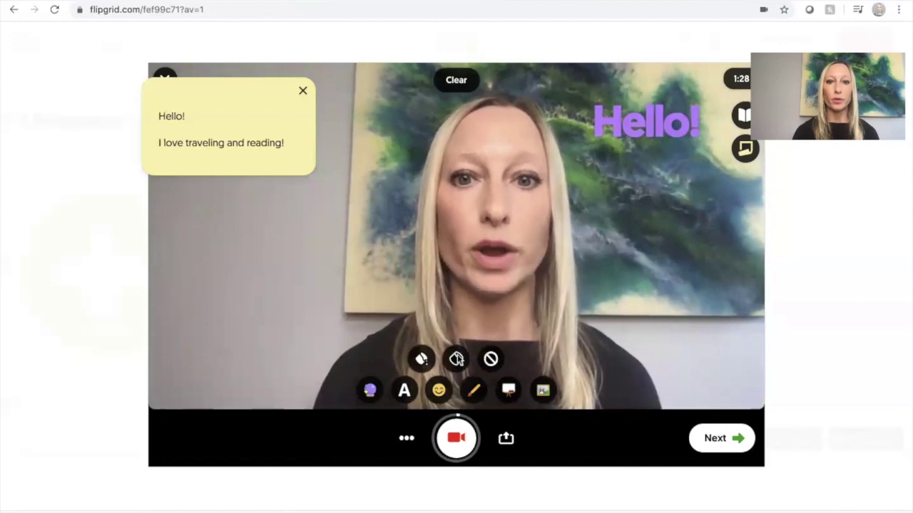
left_click(420, 360)
left_click(534, 391)
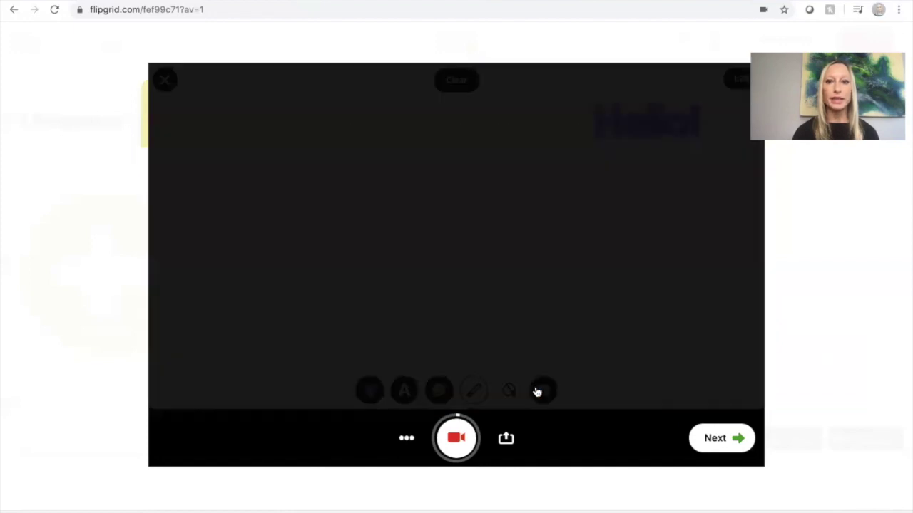
left_click(457, 245)
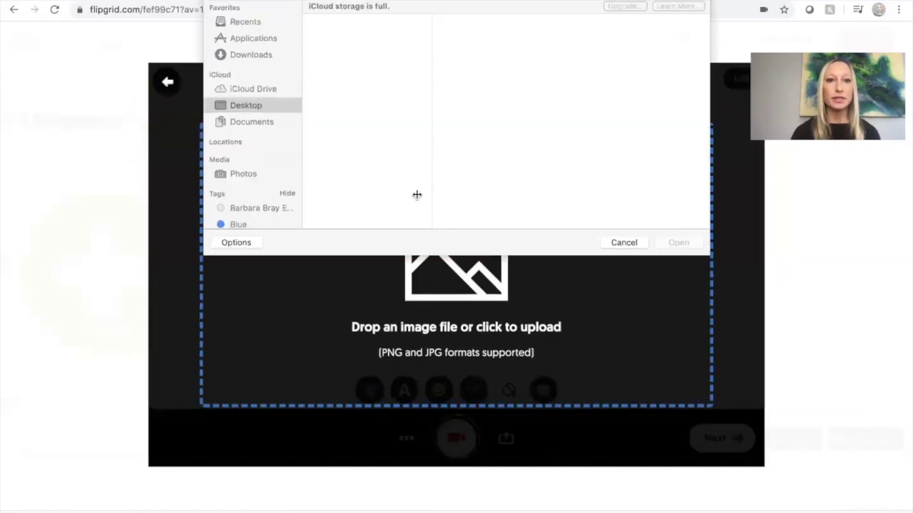
left_click(338, 45)
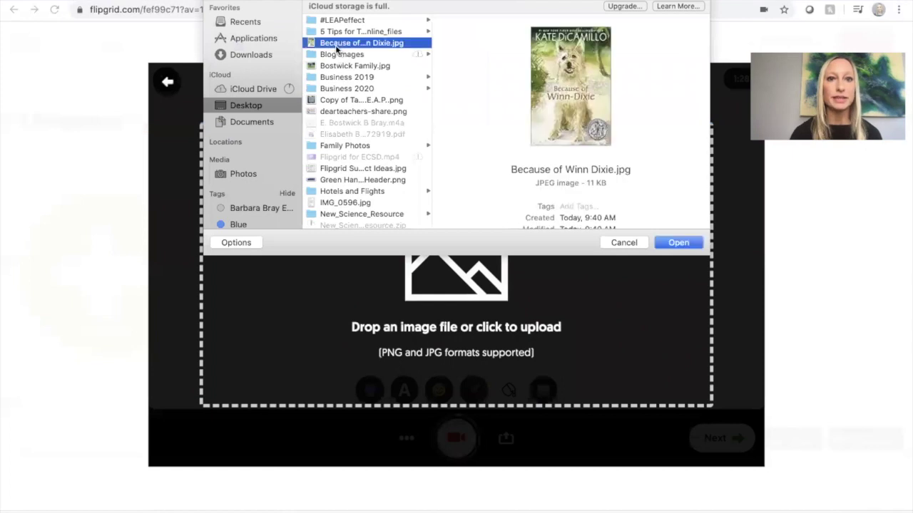
left_click(677, 243)
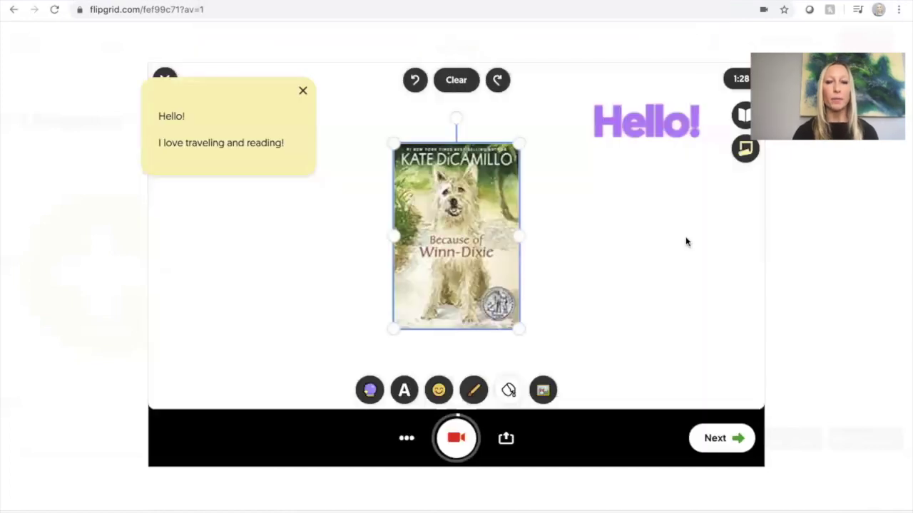
left_click_drag(466, 231, 641, 269)
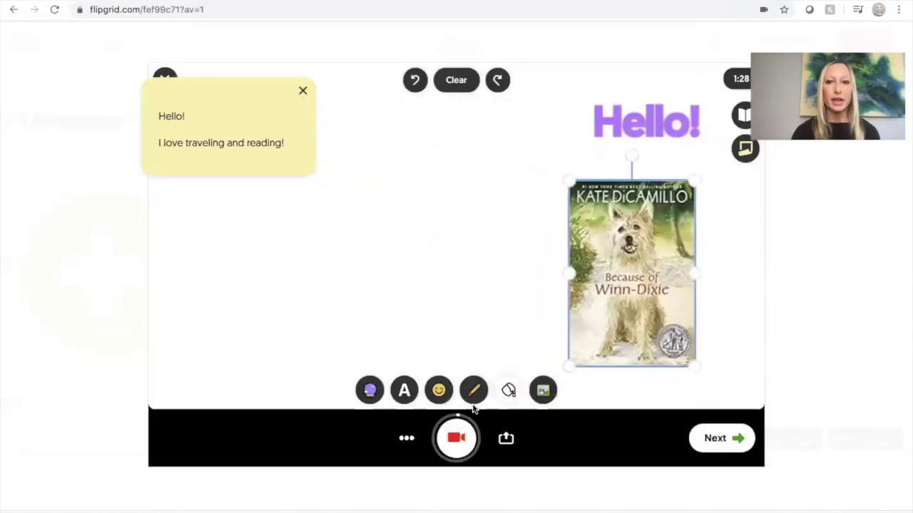
Add travel.jpg as a sticker, shrink it and place it left of the nudged-up book cover.
left_click(543, 387)
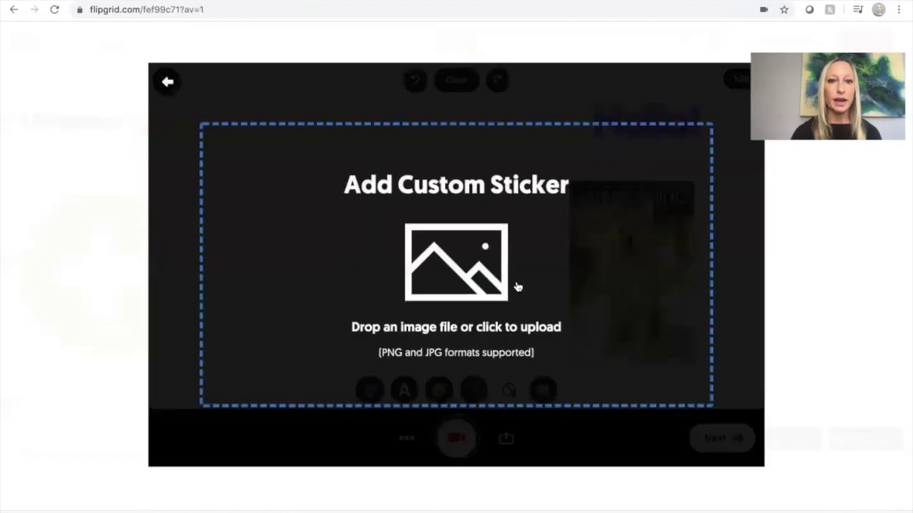
left_click(518, 287)
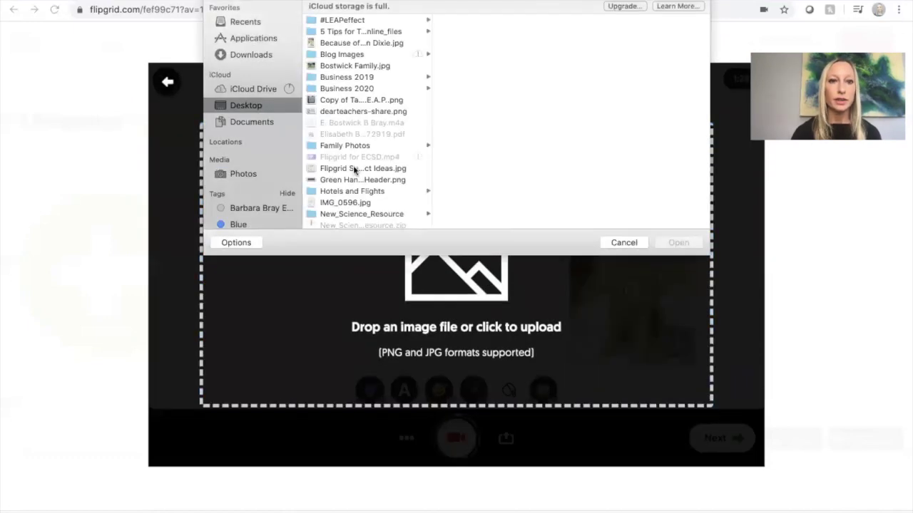
scroll(352, 166, "down", 3)
left_click(342, 225)
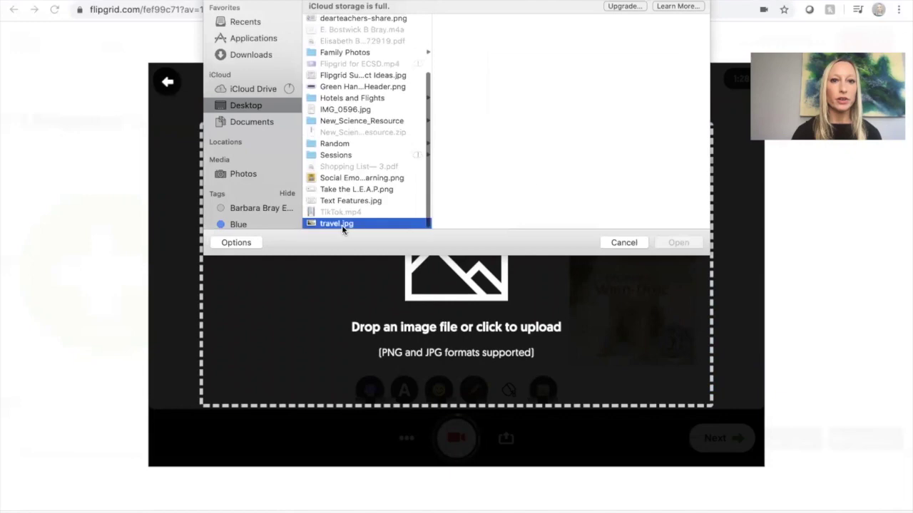
left_click(678, 242)
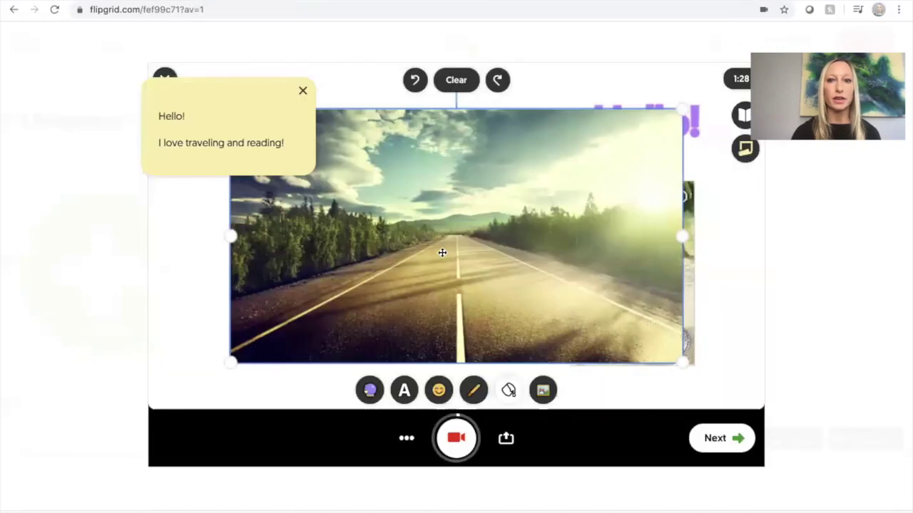
left_click_drag(676, 107, 484, 179)
left_click(603, 124)
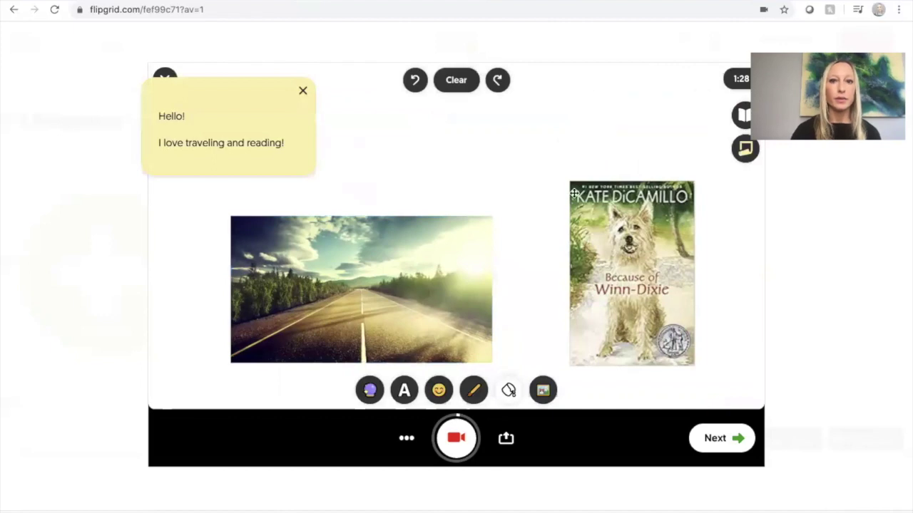
left_click_drag(458, 207, 451, 179)
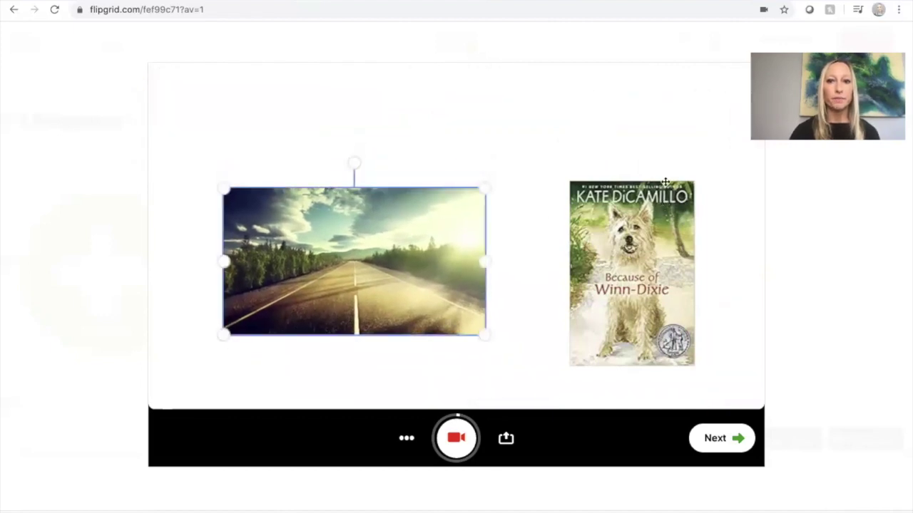
left_click_drag(665, 182, 663, 171)
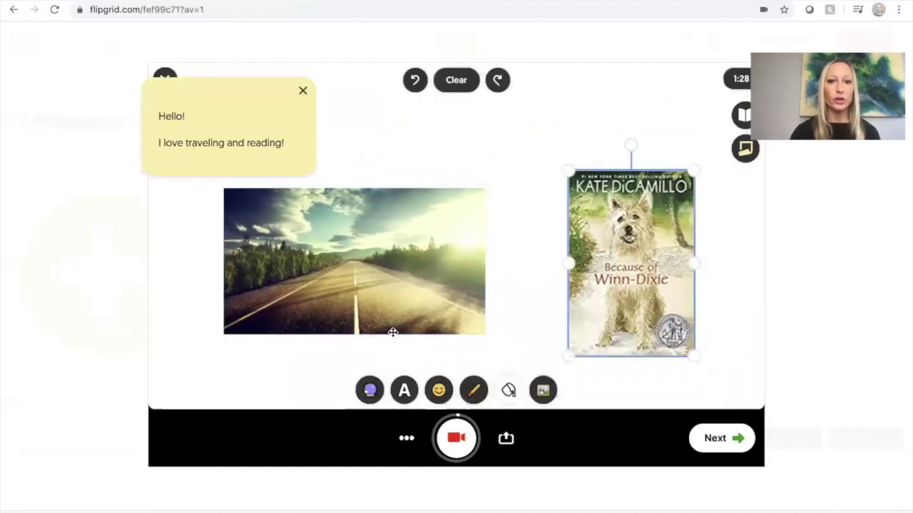
left_click(438, 391)
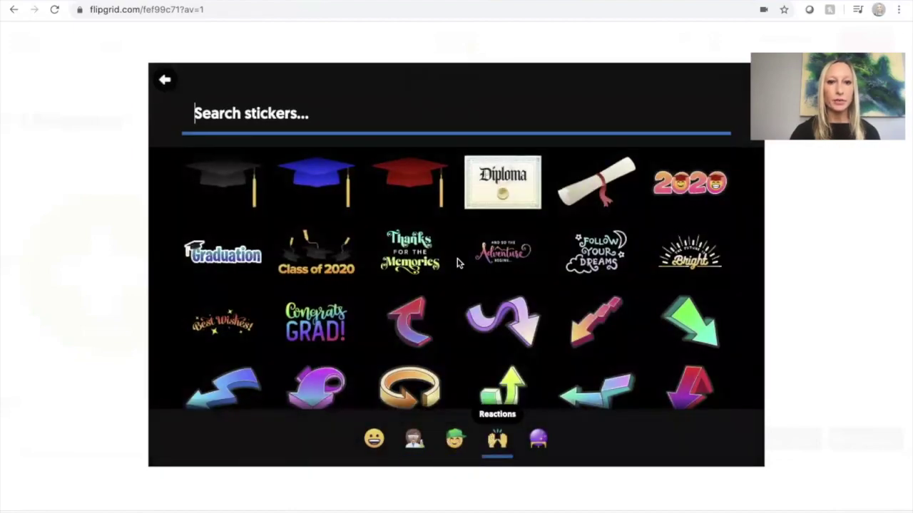
Place the Awesome! sticker at the top of the whiteboard.
scroll(458, 261, "down", 5)
scroll(458, 263, "down", 10)
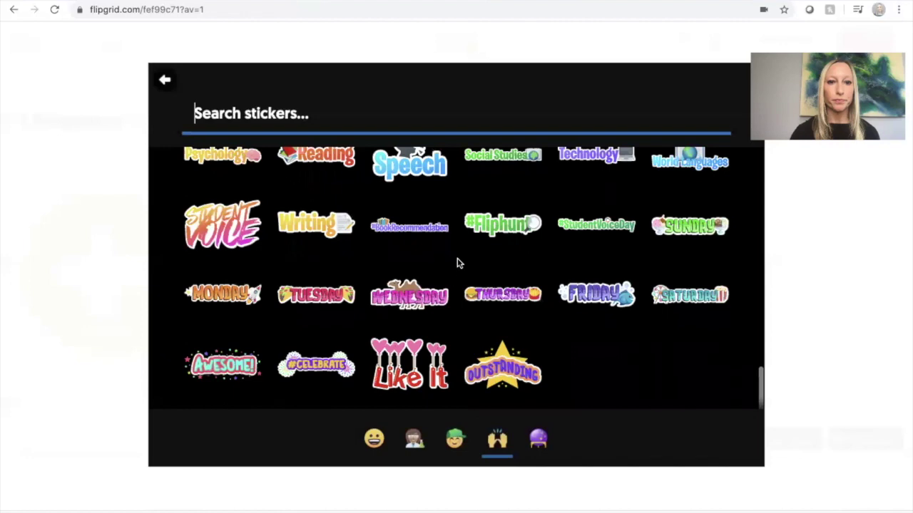
left_click(205, 353)
left_click_drag(531, 202, 539, 78)
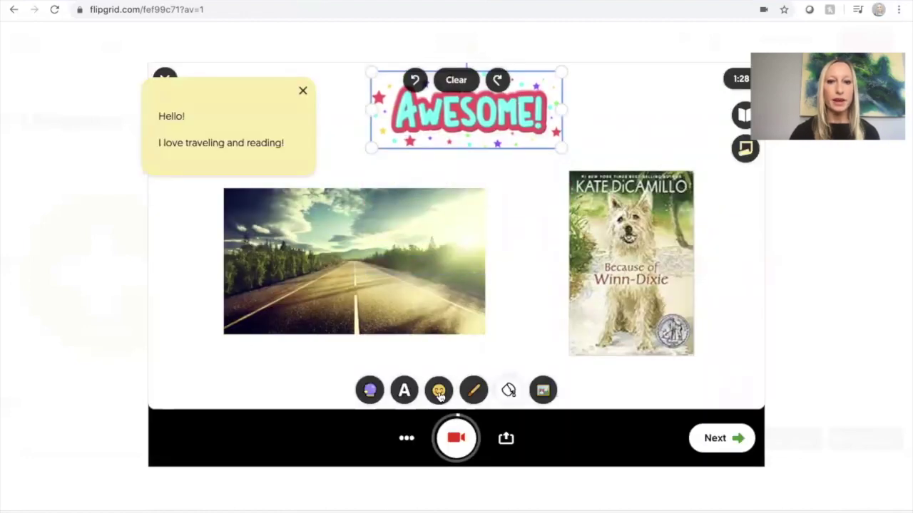
Add the world map emoji, enlarged and tilted, at the road photo's bottom-left corner.
left_click(438, 390)
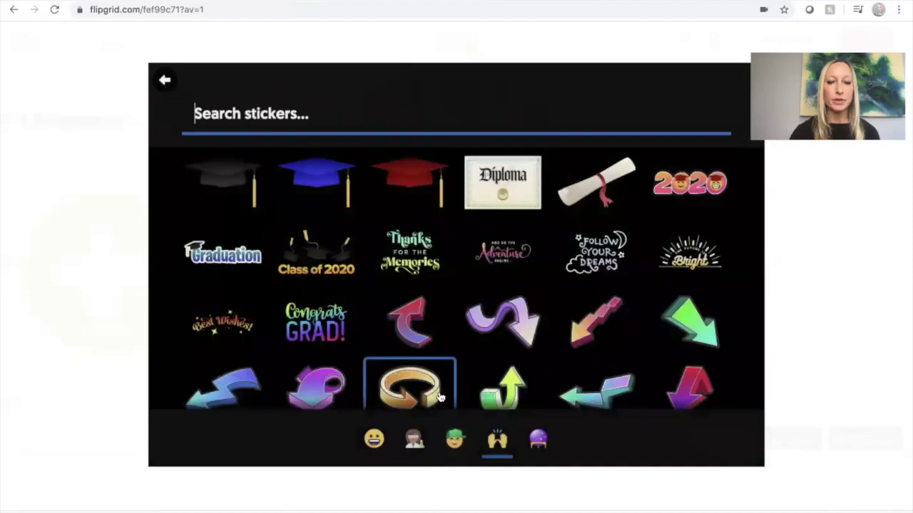
left_click(375, 439)
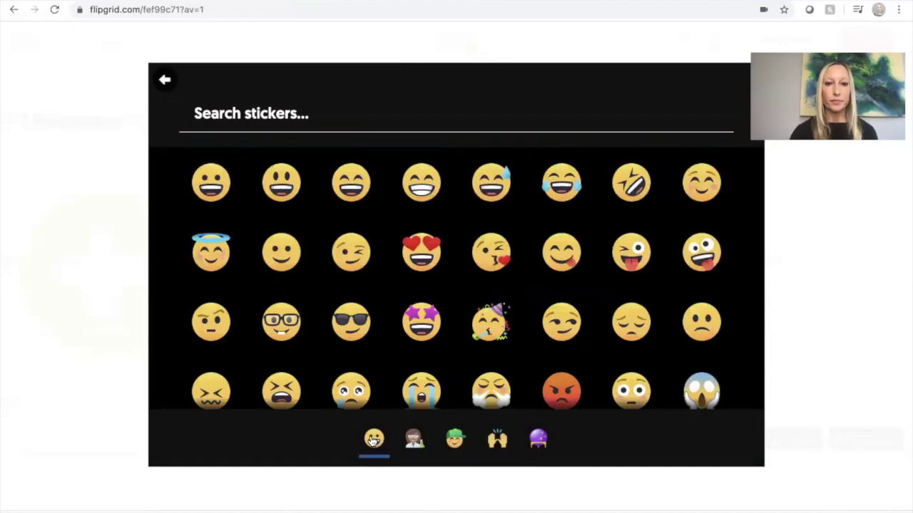
scroll(512, 353, "down", 15)
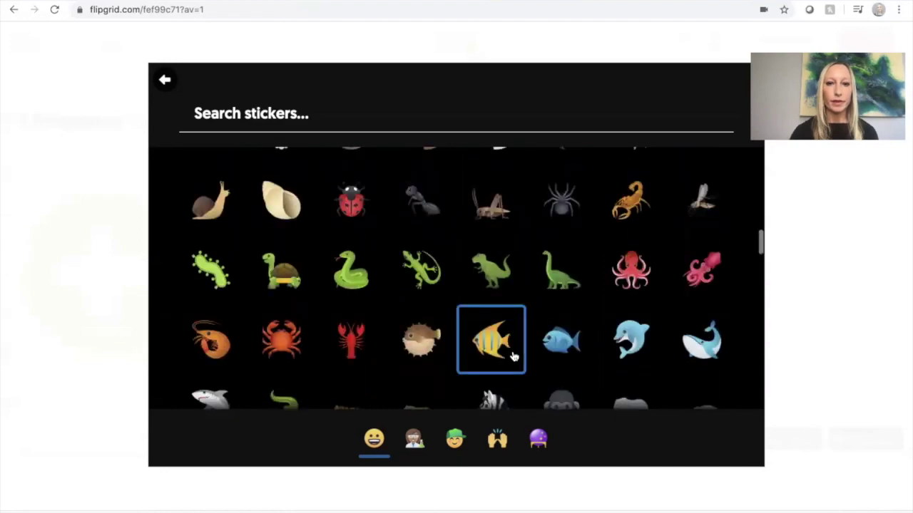
scroll(512, 357, "down", 15)
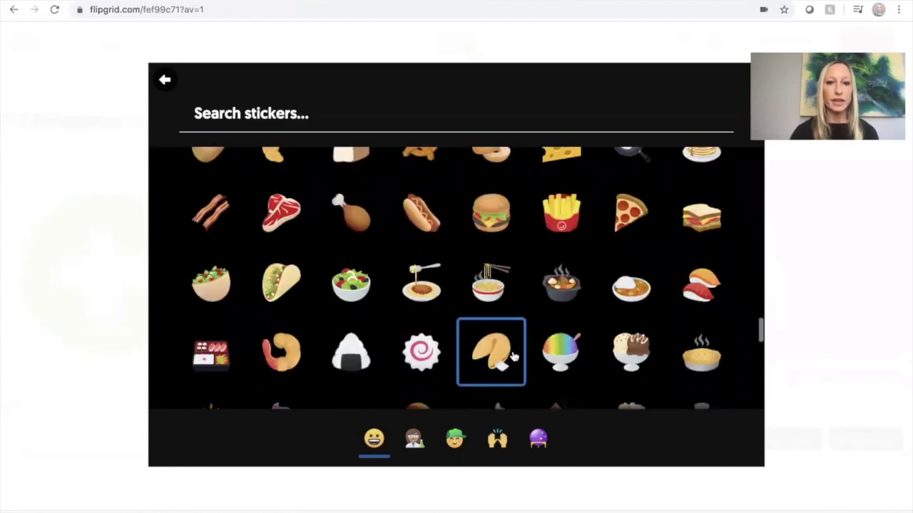
scroll(513, 357, "down", 15)
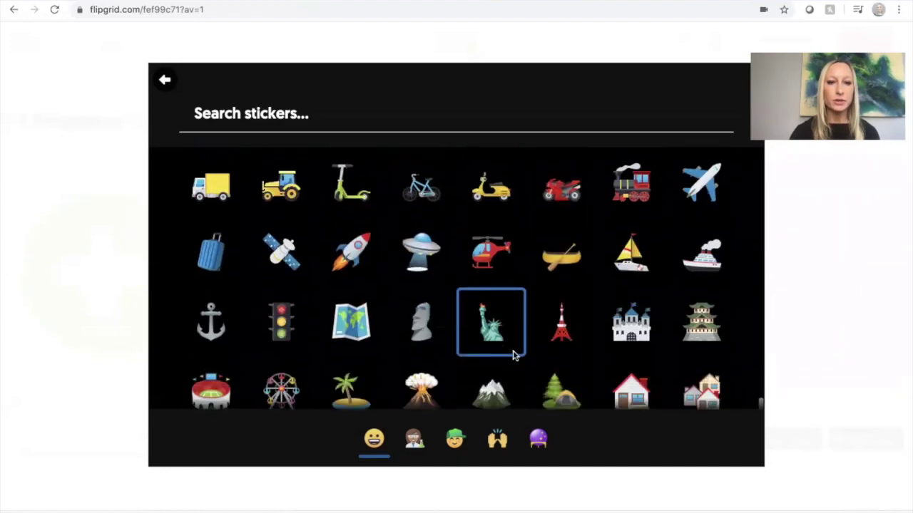
scroll(513, 356, "up", 3)
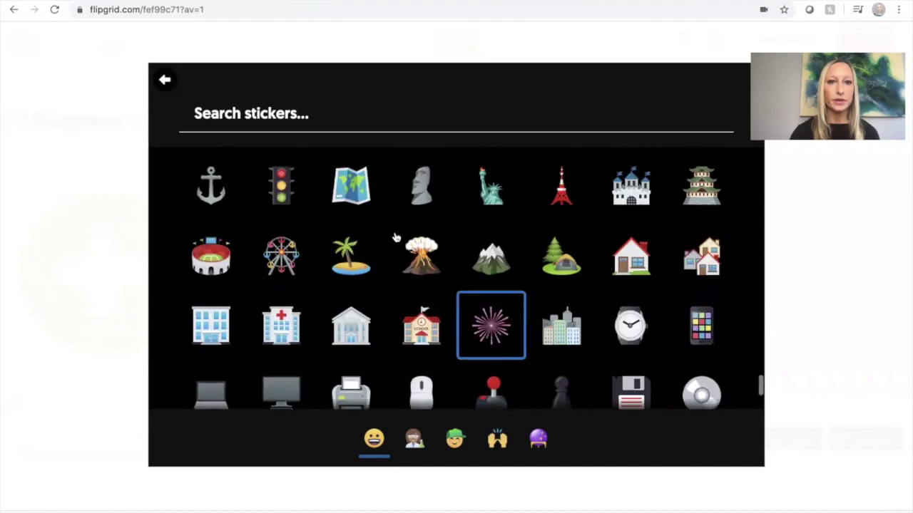
left_click(350, 185)
left_click_drag(478, 222, 200, 341)
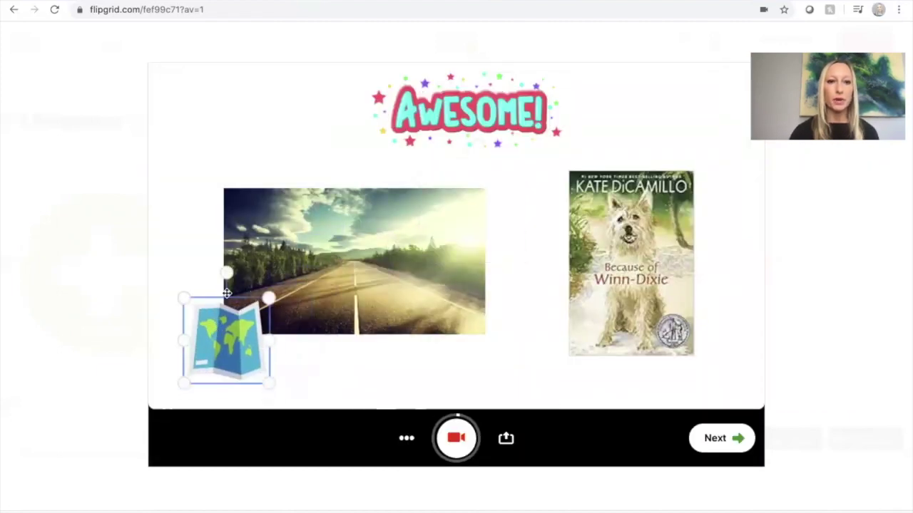
left_click_drag(205, 274, 258, 273)
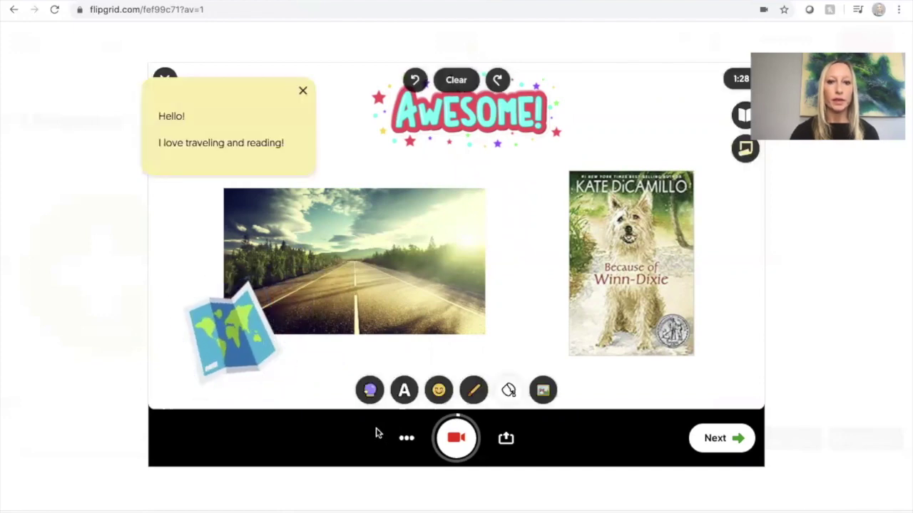
Add the red book sticker, enlarge it, and set it by the Winn-Dixie cover's lower-left corner.
left_click(439, 391)
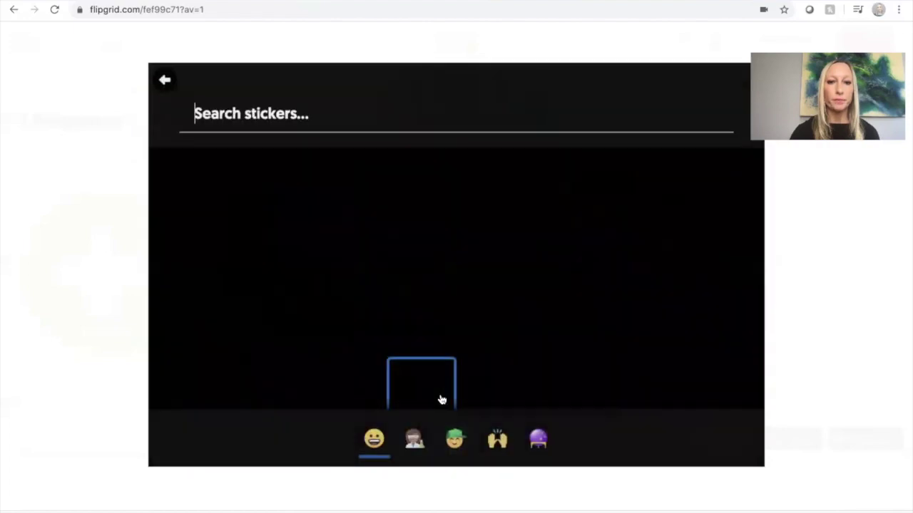
scroll(414, 299, "down", 5)
scroll(404, 283, "down", 15)
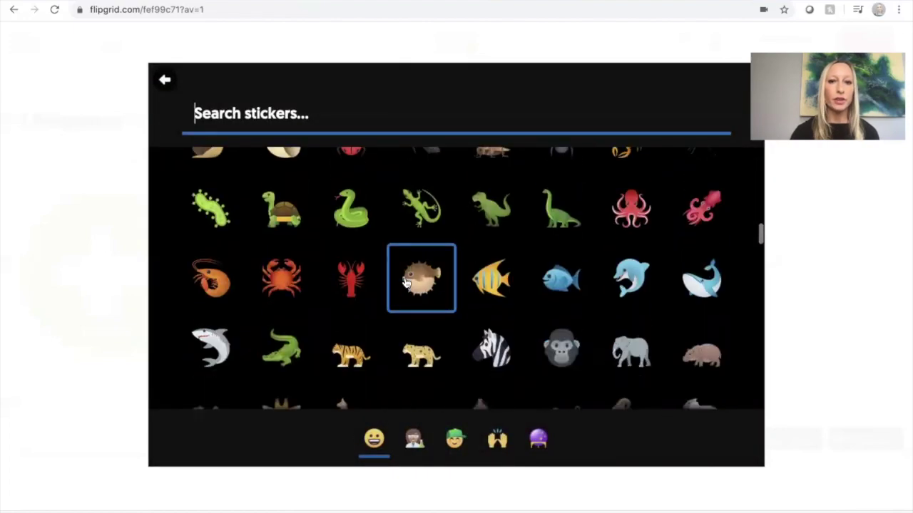
scroll(404, 283, "down", 10)
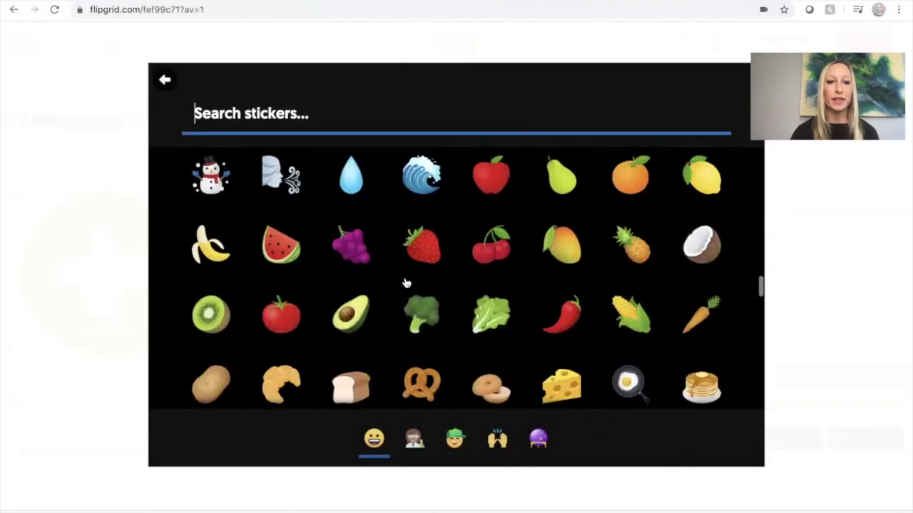
scroll(405, 283, "down", 8)
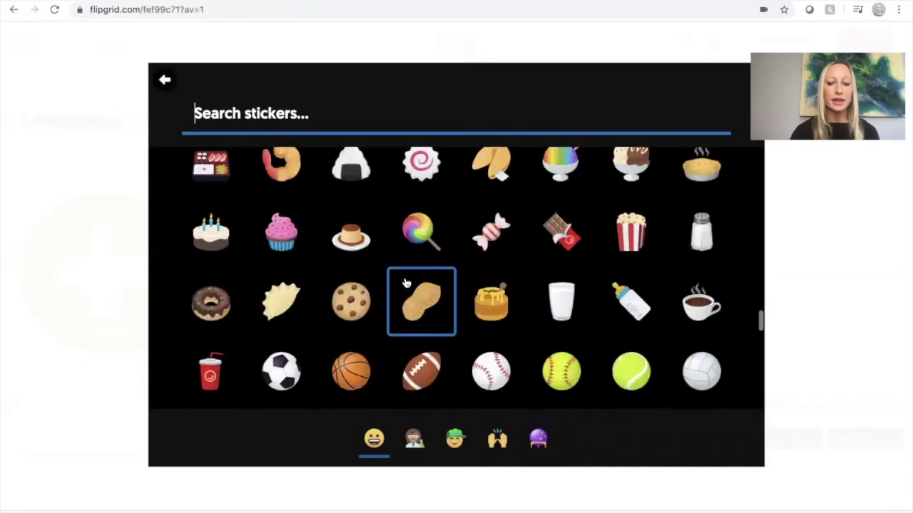
scroll(404, 283, "down", 4)
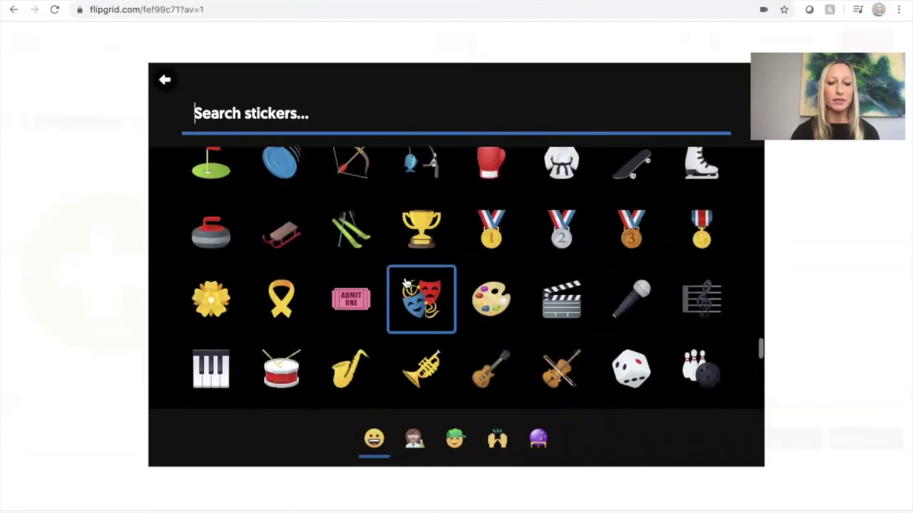
scroll(404, 283, "down", 3)
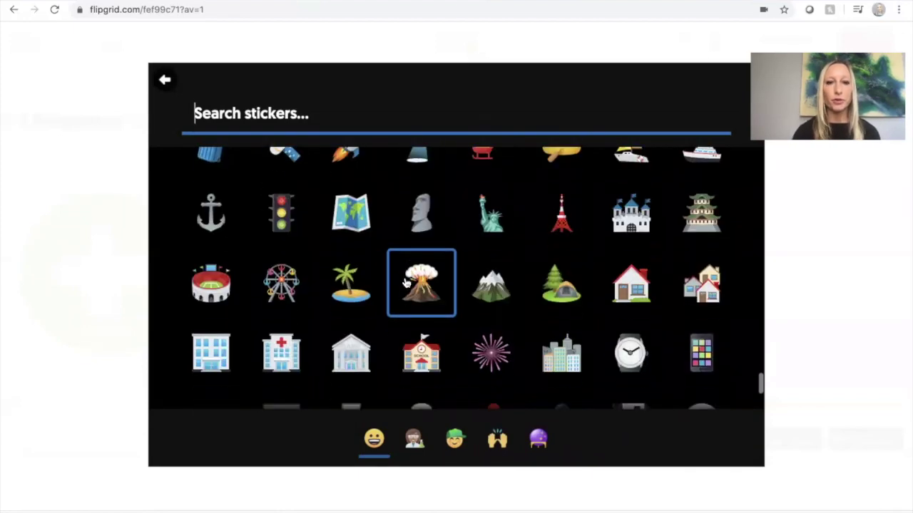
scroll(404, 283, "down", 2)
scroll(405, 283, "down", 5)
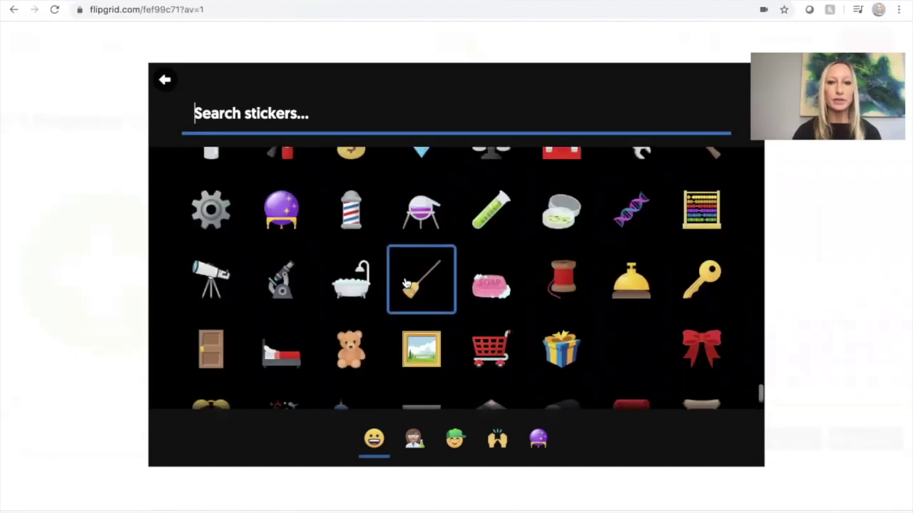
scroll(405, 283, "down", 2)
scroll(404, 283, "down", 3)
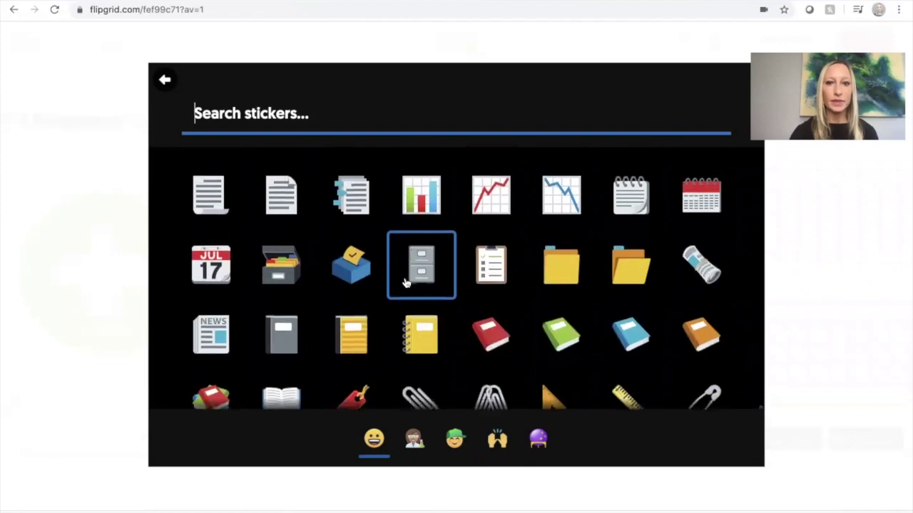
left_click(490, 333)
left_click_drag(485, 210, 549, 176)
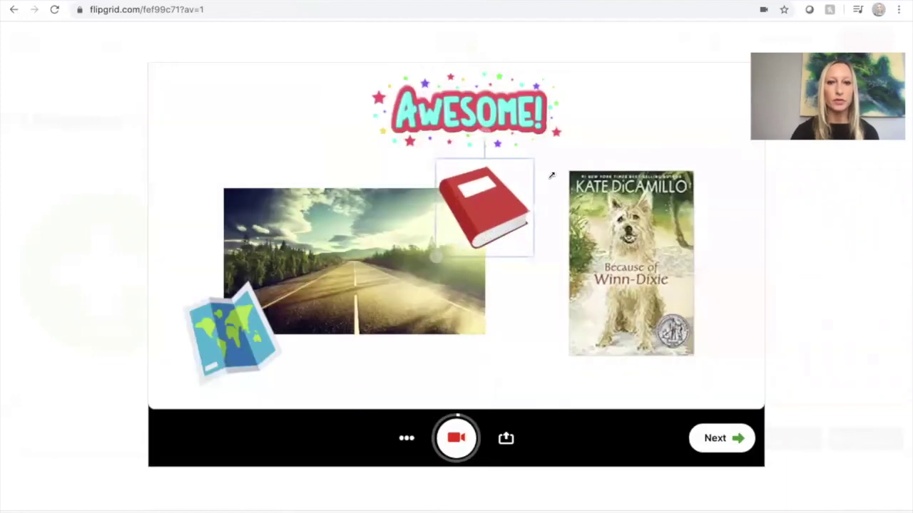
left_click_drag(503, 208, 558, 334)
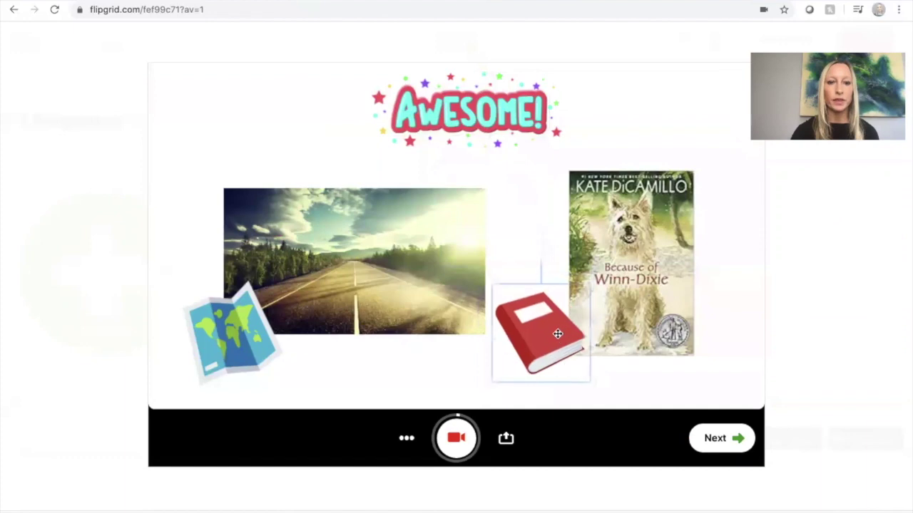
left_click(549, 213)
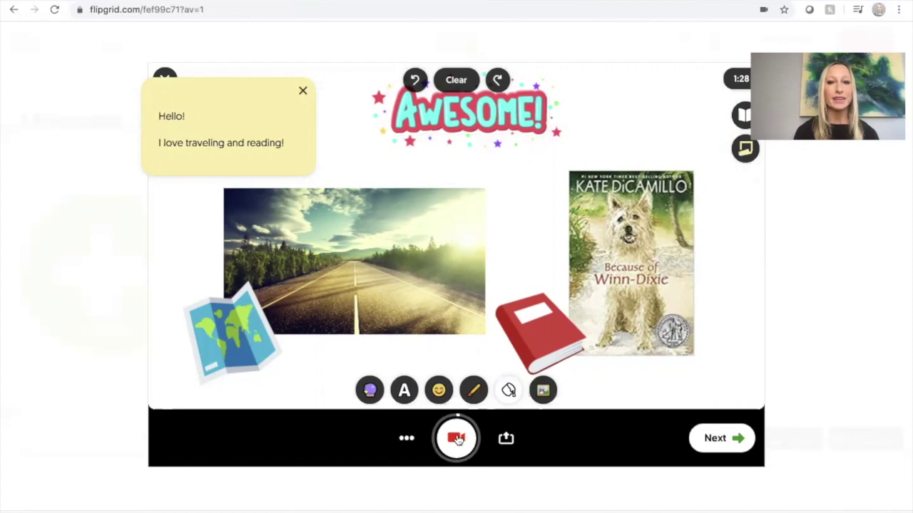
left_click(408, 437)
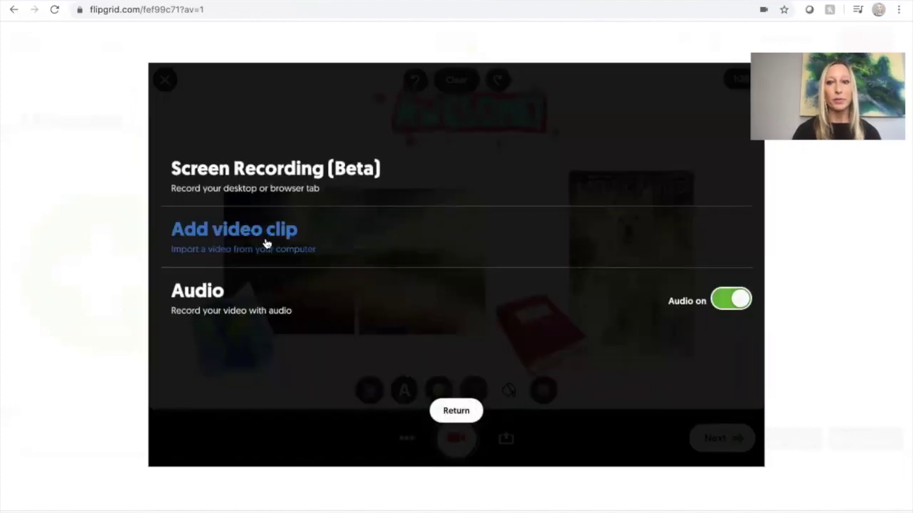
left_click(457, 412)
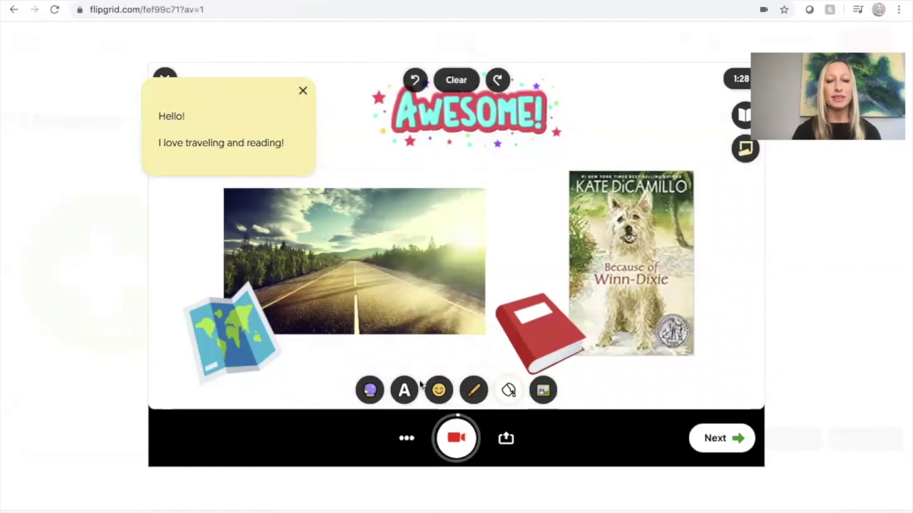
Record a narrated clip over the whiteboard collage, then pause it.
left_click(457, 438)
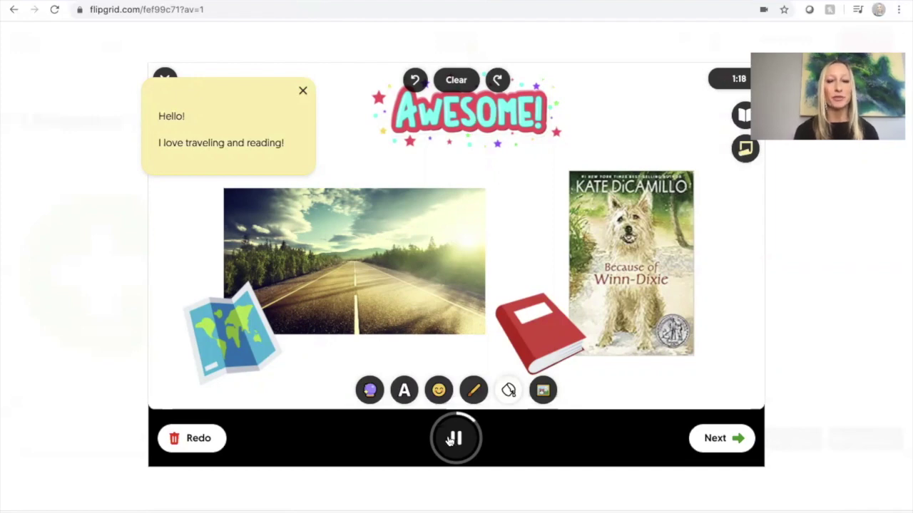
left_click(456, 439)
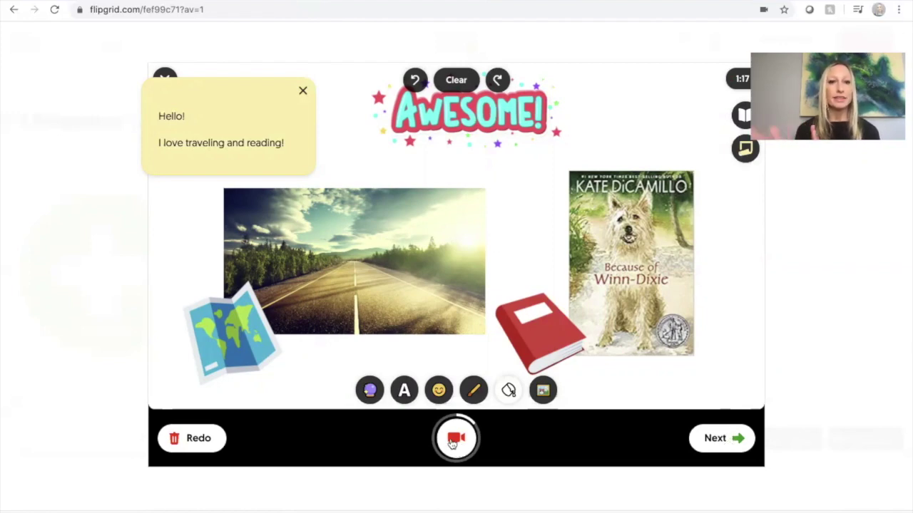
Review both clips, pausing playback and dragging the whiteboard clip to try reordering it.
left_click(727, 439)
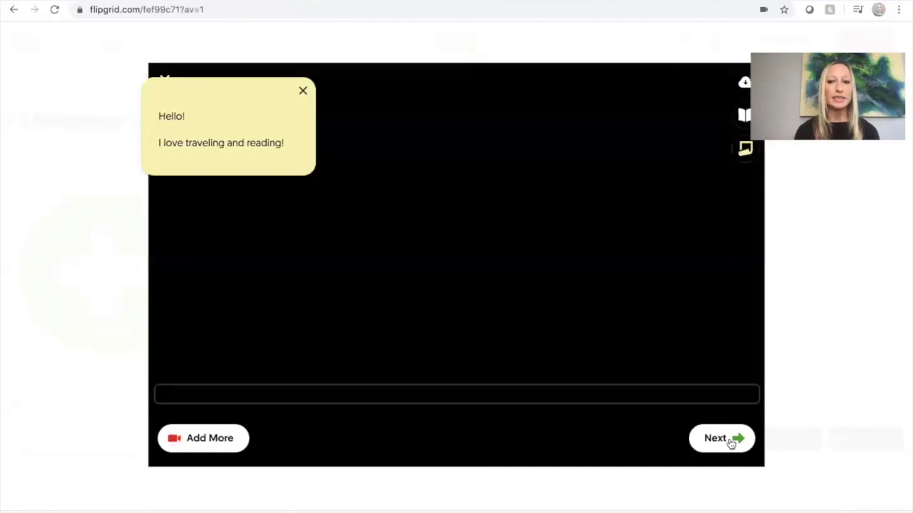
left_click(275, 437)
left_click(368, 397)
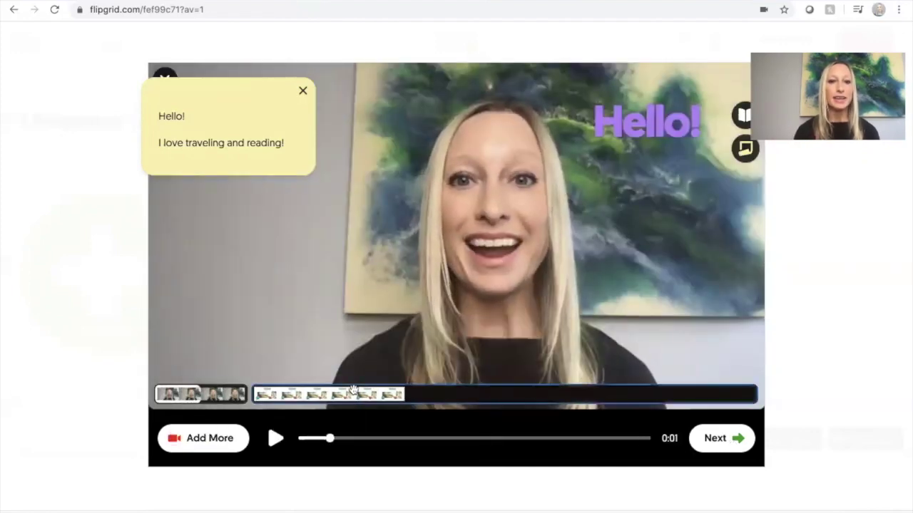
left_click_drag(368, 398, 394, 419)
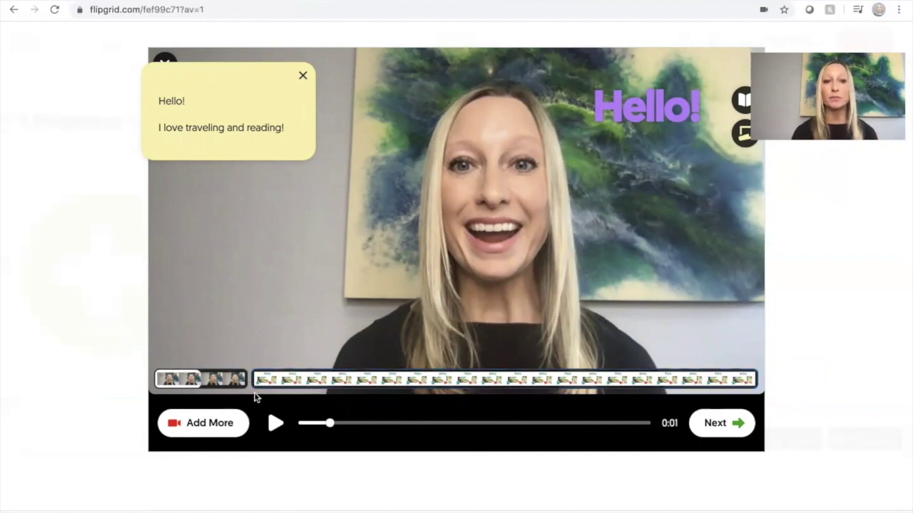
left_click(725, 432)
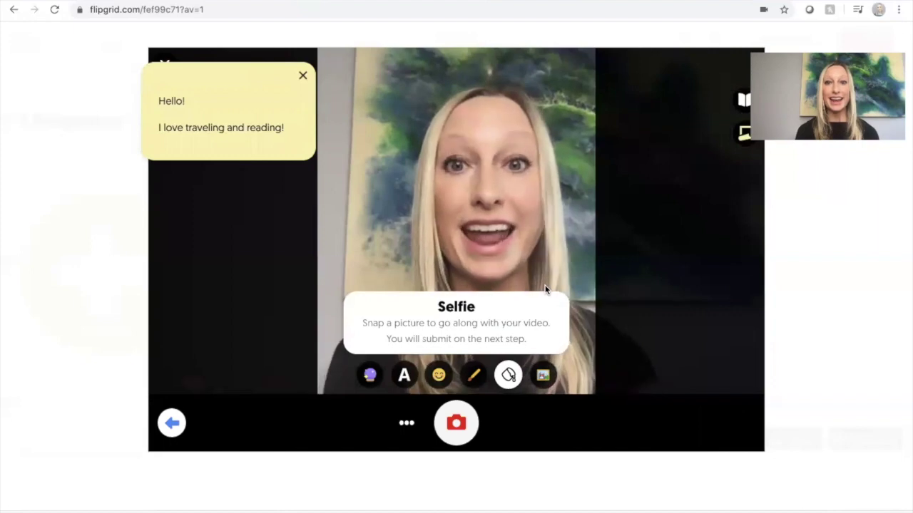
Put the white shutter-shades sunglasses sticker over the eyes.
left_click(438, 377)
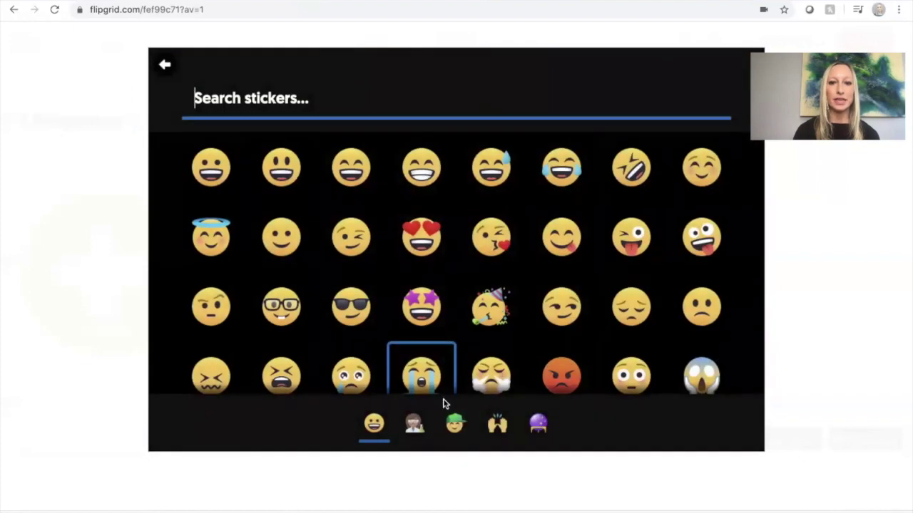
left_click(454, 426)
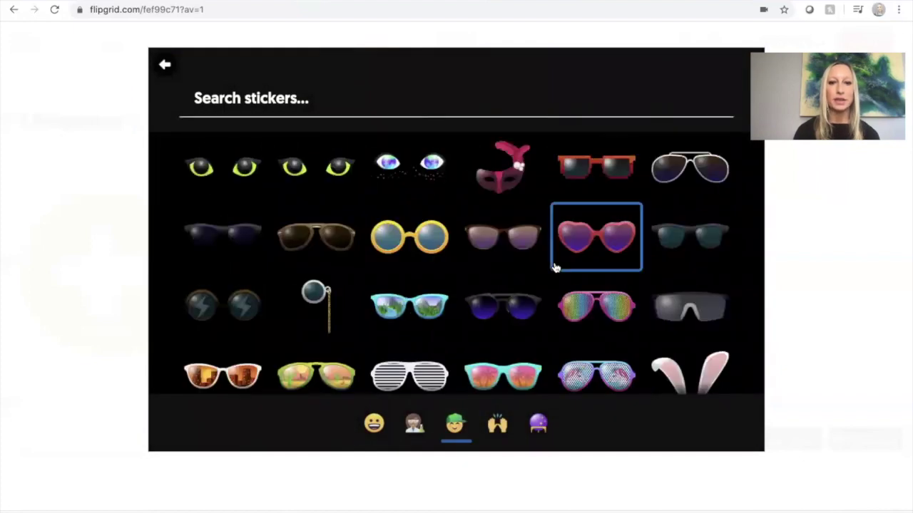
scroll(617, 376, "down", 3)
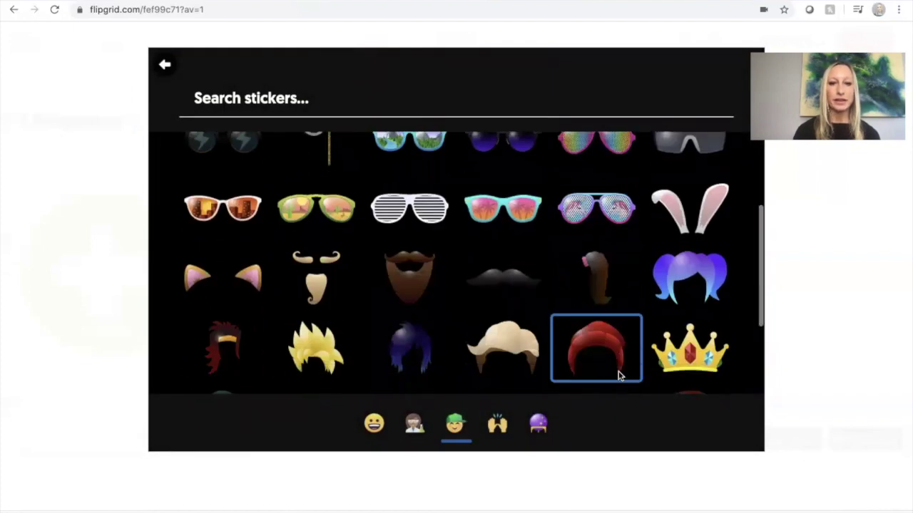
left_click(426, 191)
left_click_drag(525, 197, 543, 174)
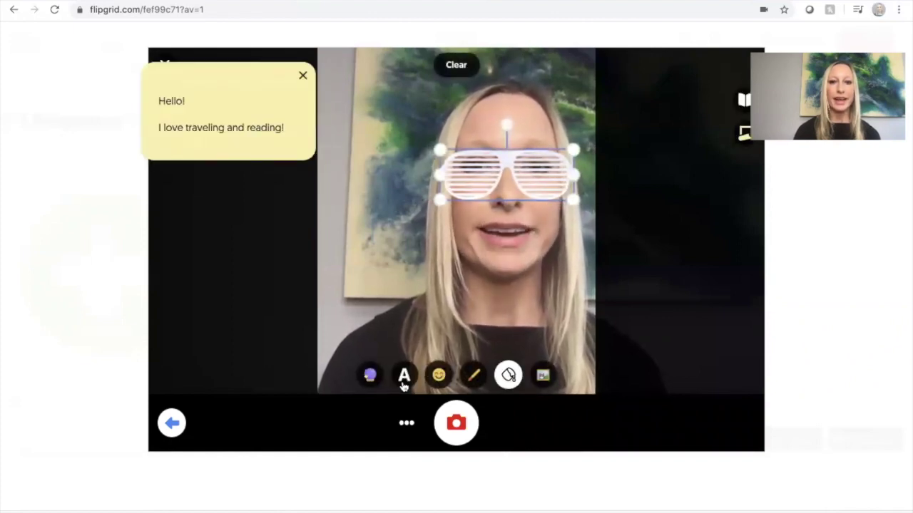
Capture the smiling sunglasses selfie and accept it as the video cover.
left_click(507, 375)
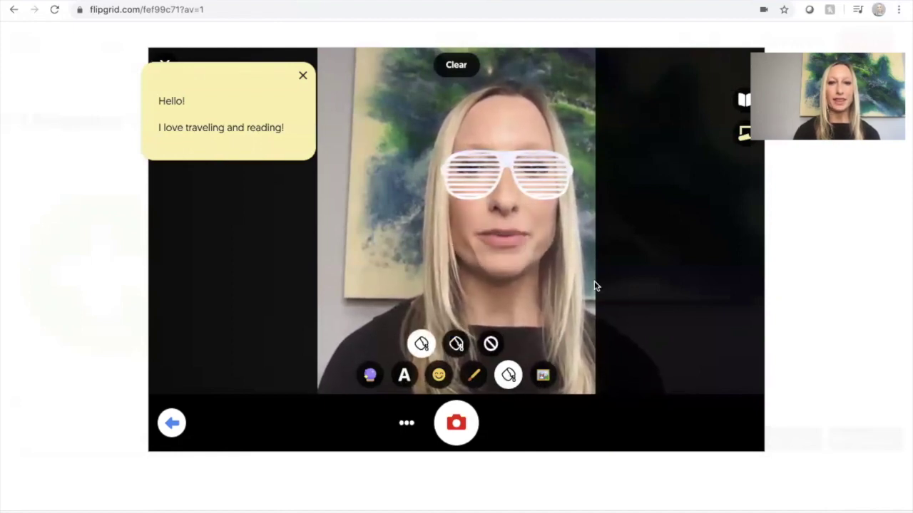
left_click(460, 422)
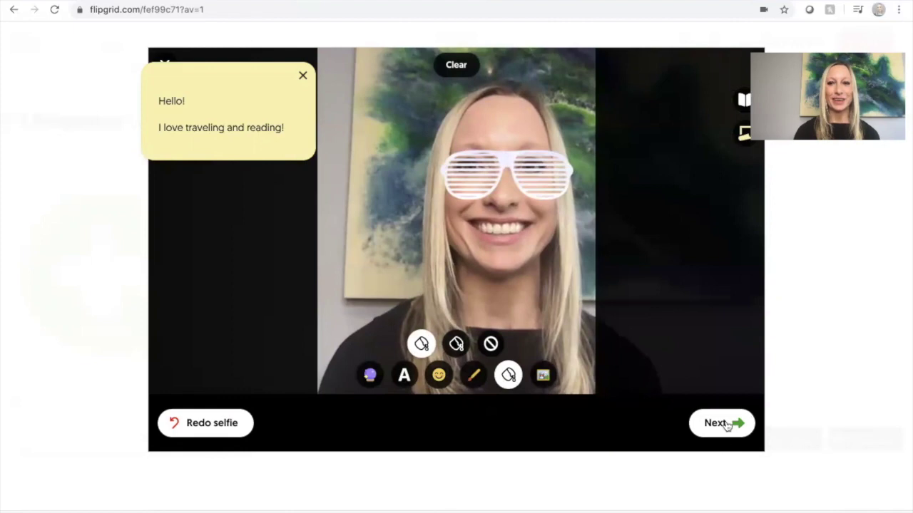
left_click(720, 423)
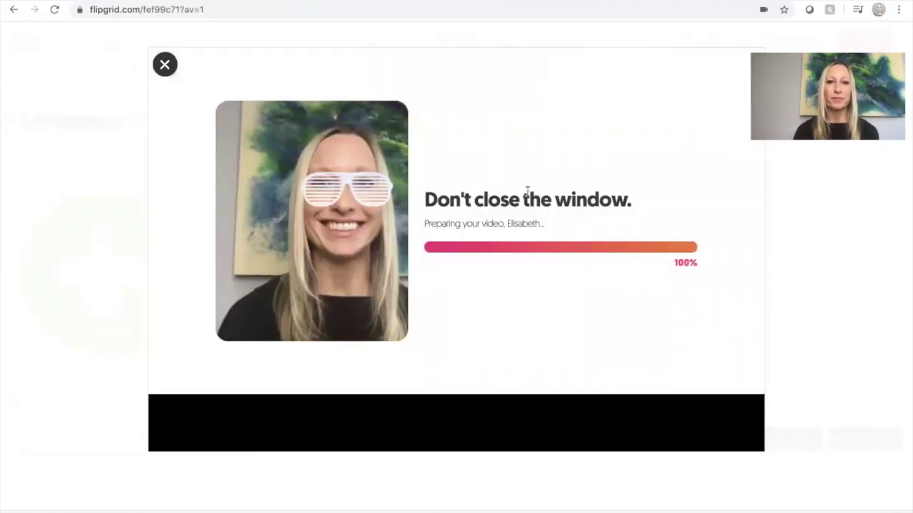
Pass through the title and optional link fields and submit the video response.
left_click(512, 223)
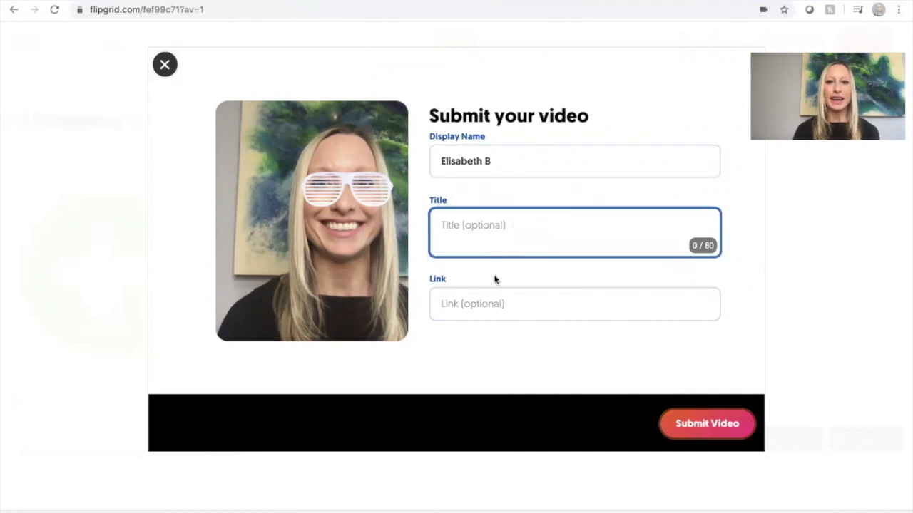
left_click(487, 297)
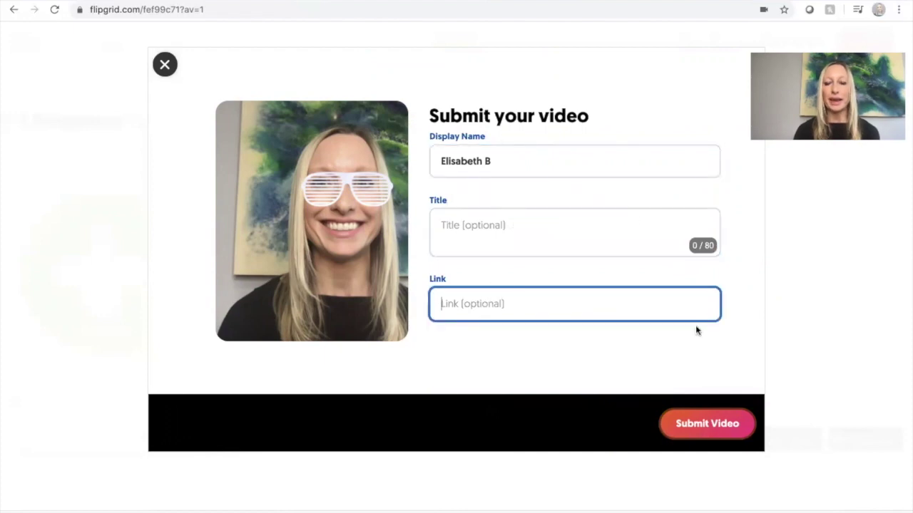
left_click(707, 425)
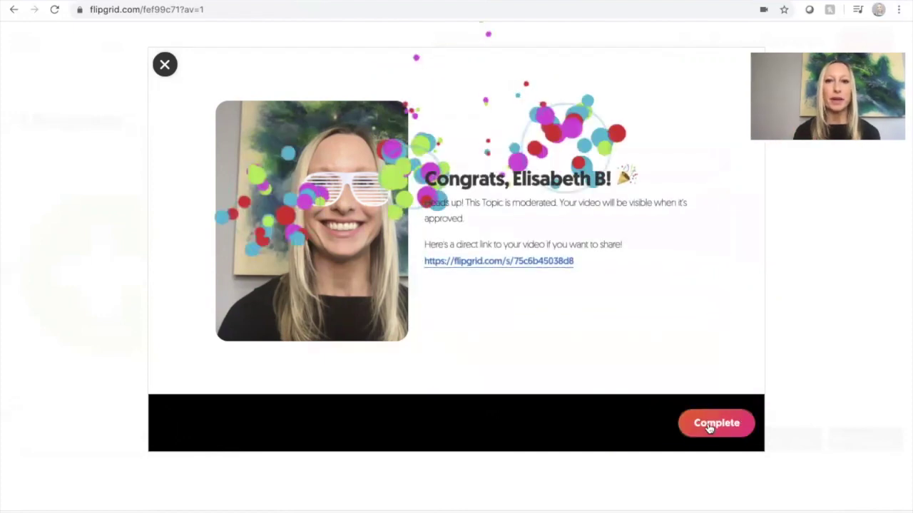
Complete the submission and return to the topic page.
left_click(716, 424)
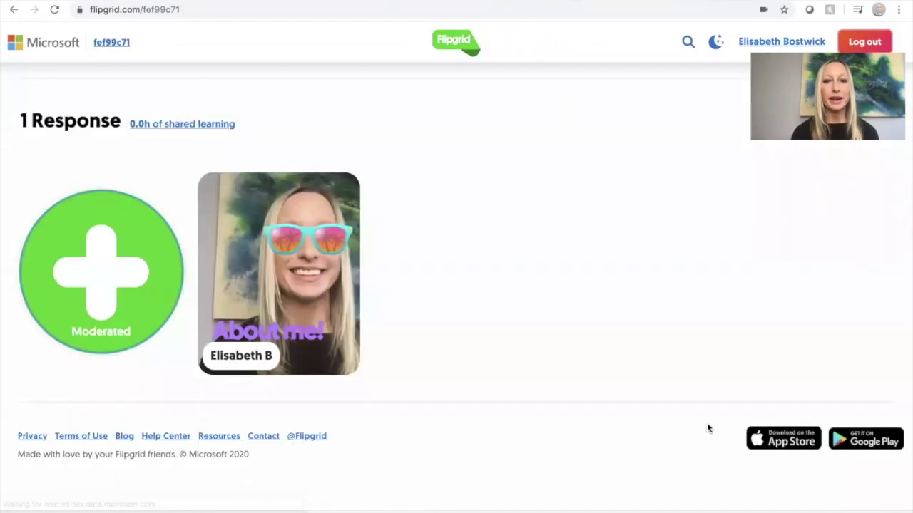